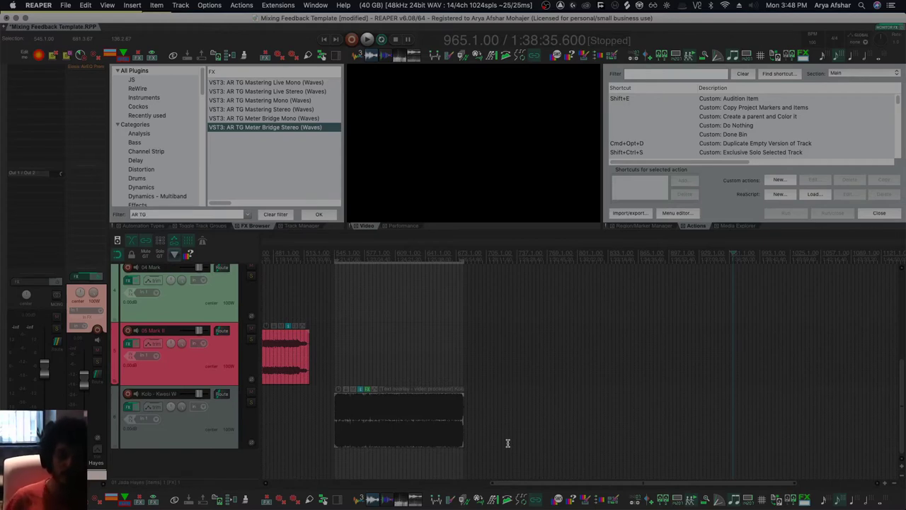
right_click(128, 407)
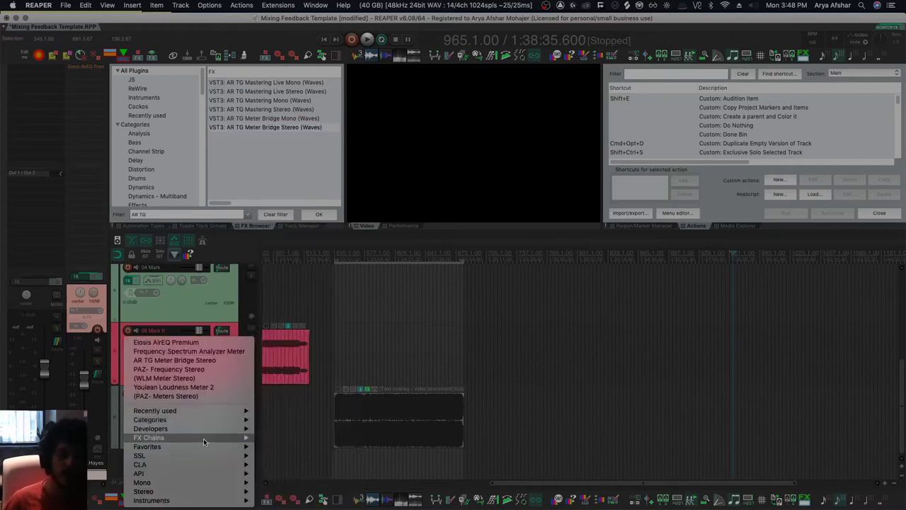
mouse_move(203, 438)
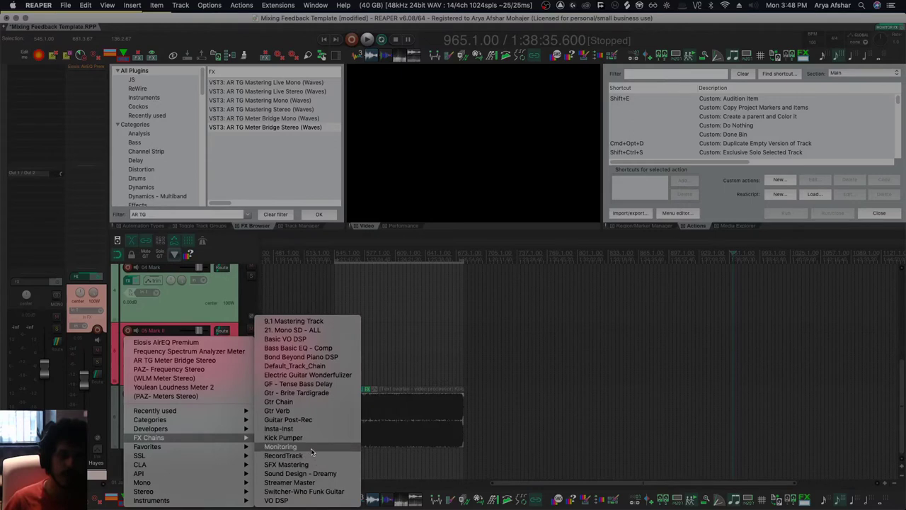
left_click(641, 405)
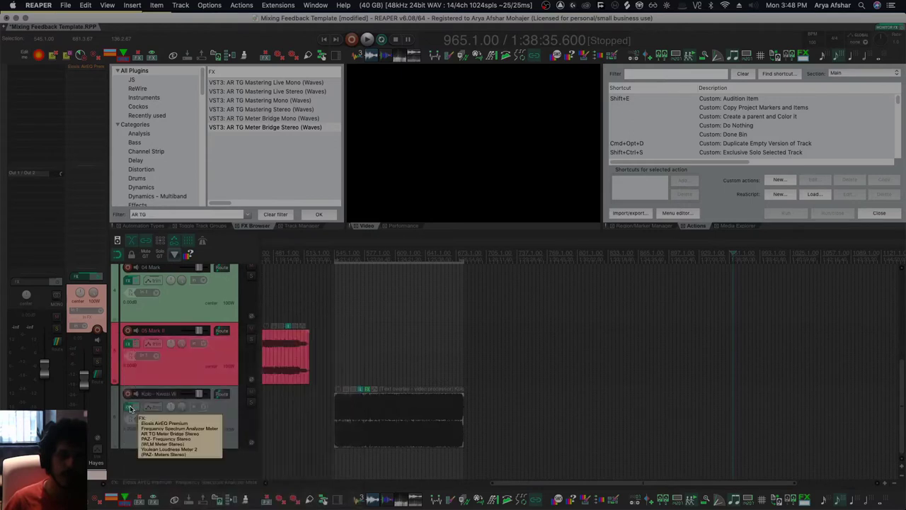
- Review each plugin in the Kolo track's FX chain, from AirEQ through the meters to PAZ Meters, and close the chain
left_click(128, 407)
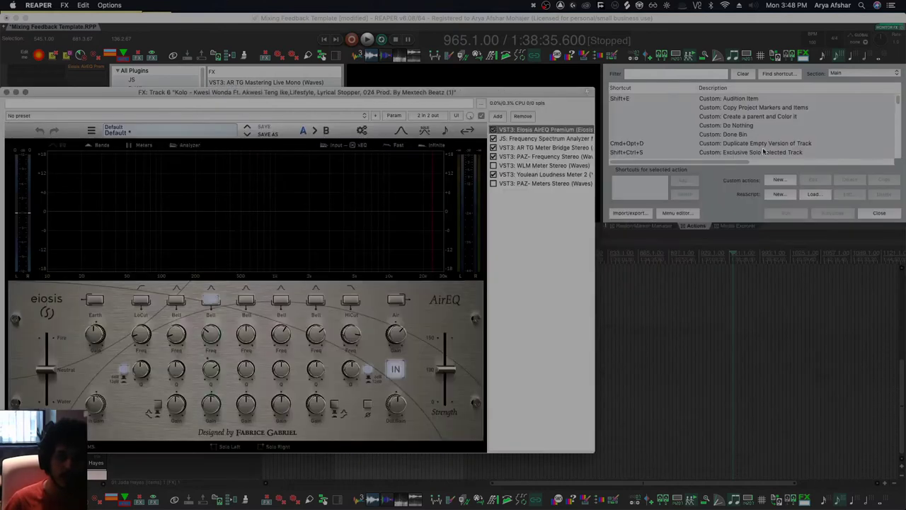
left_click(558, 146)
left_click(386, 139)
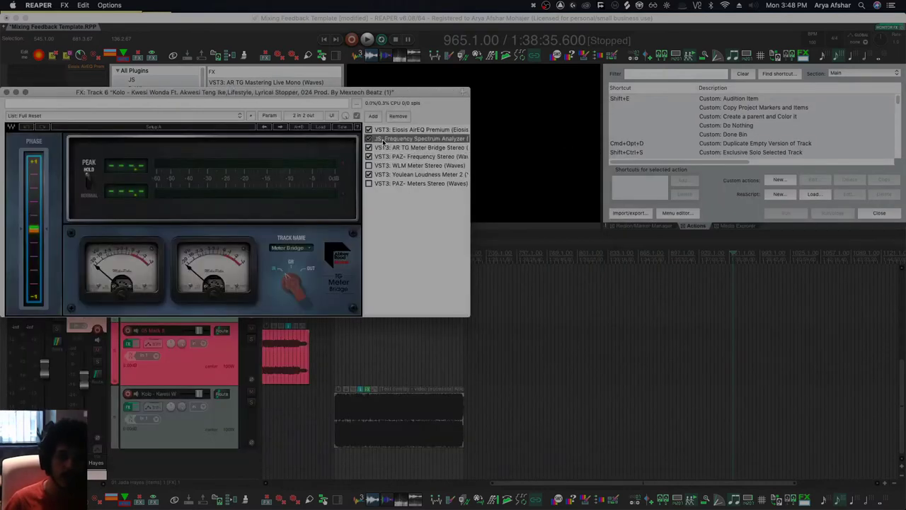
left_click(843, 148)
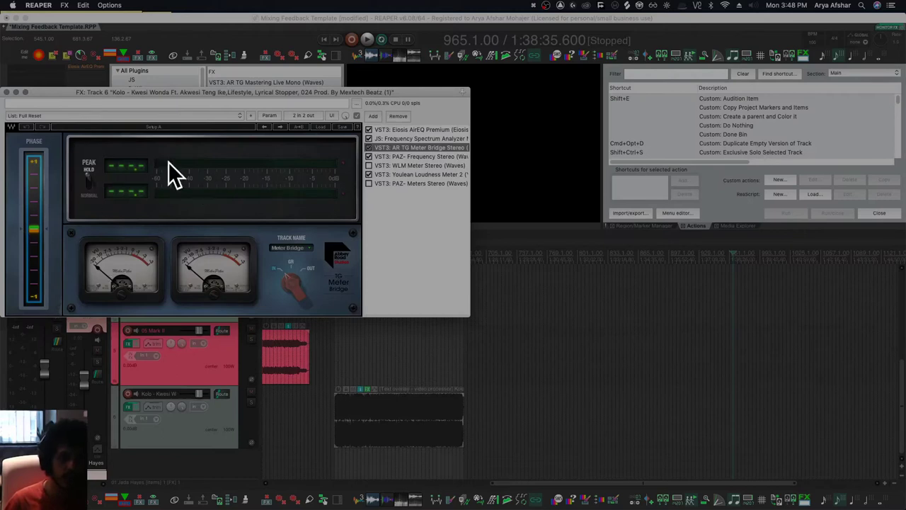
left_click(411, 156)
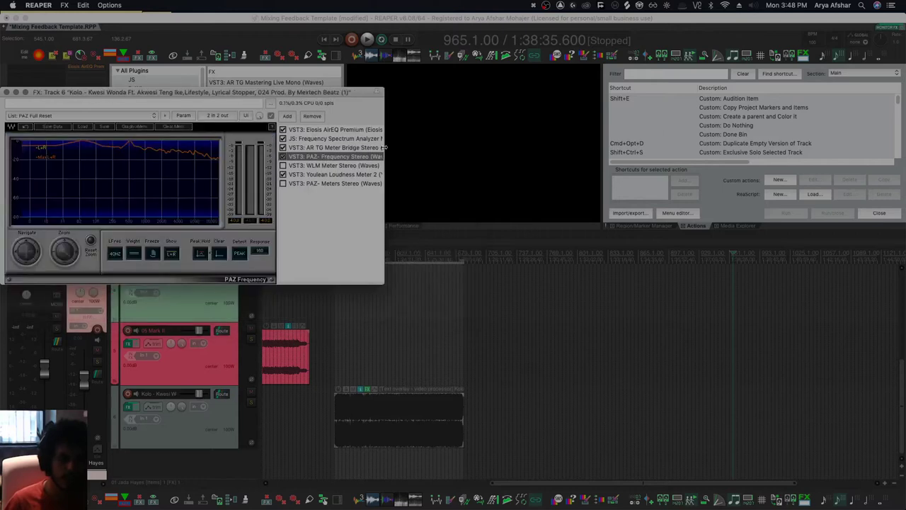
left_click(332, 165)
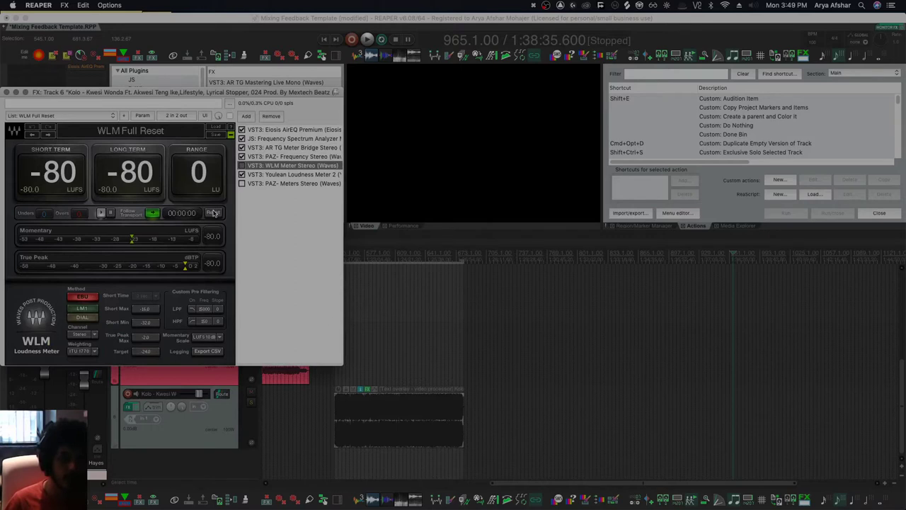
left_click(269, 175)
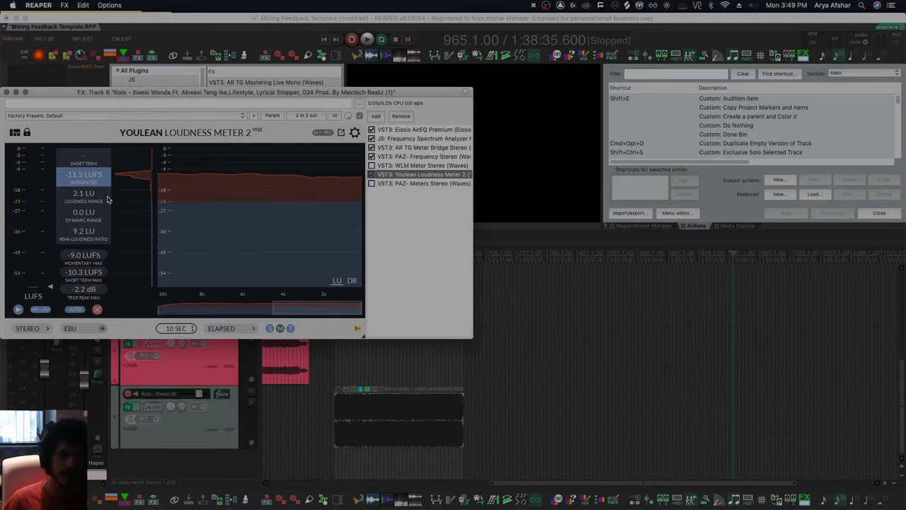
left_click(397, 183)
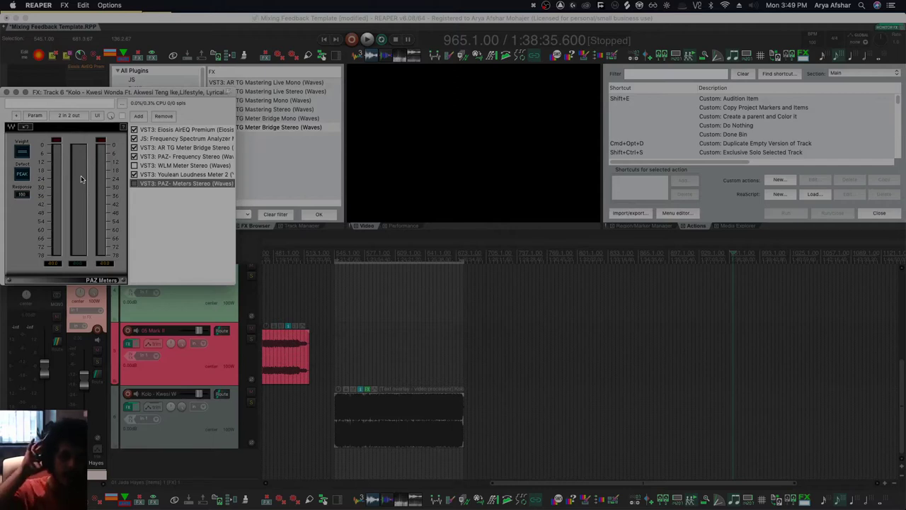
left_click(16, 92)
- Play the Kolo track and examine its spectrum in AirEQ, moving the FX window clear of the mixer meters
key("space")
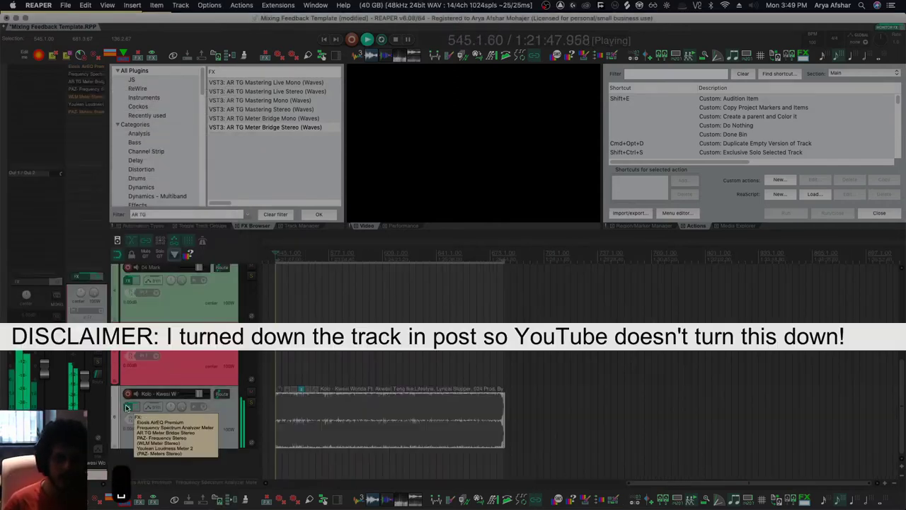
left_click(127, 408)
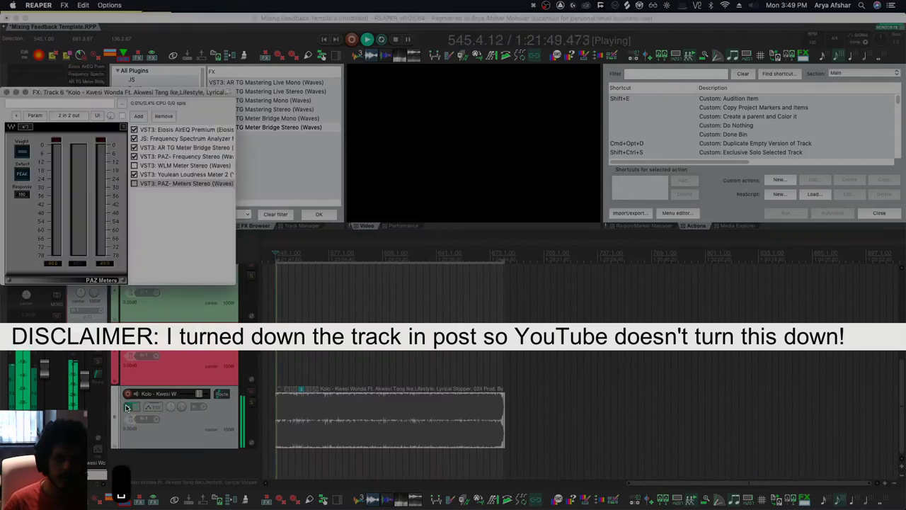
left_click(166, 130)
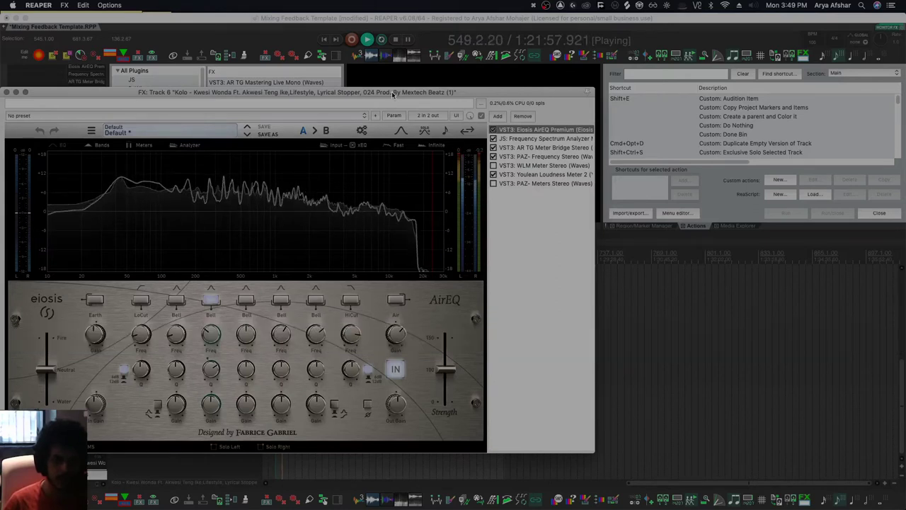
left_click_drag(395, 92, 529, 88)
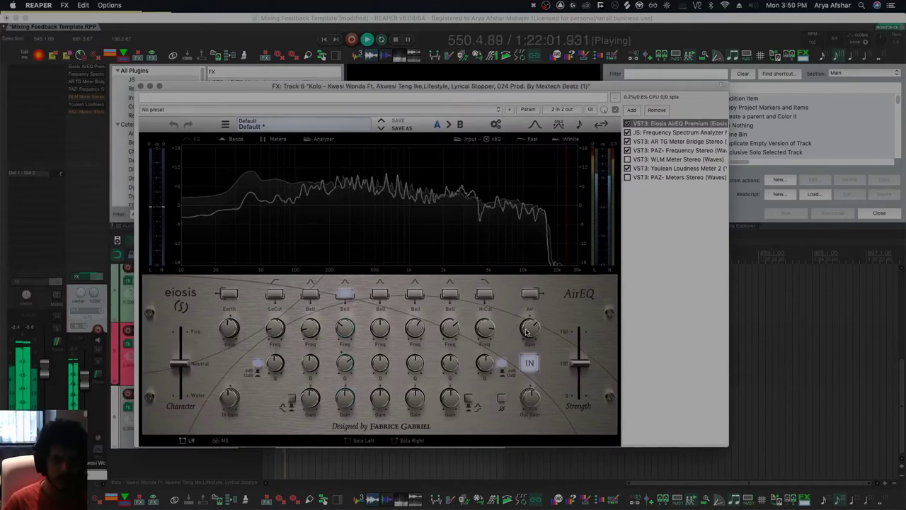
left_click_drag(531, 333, 531, 322)
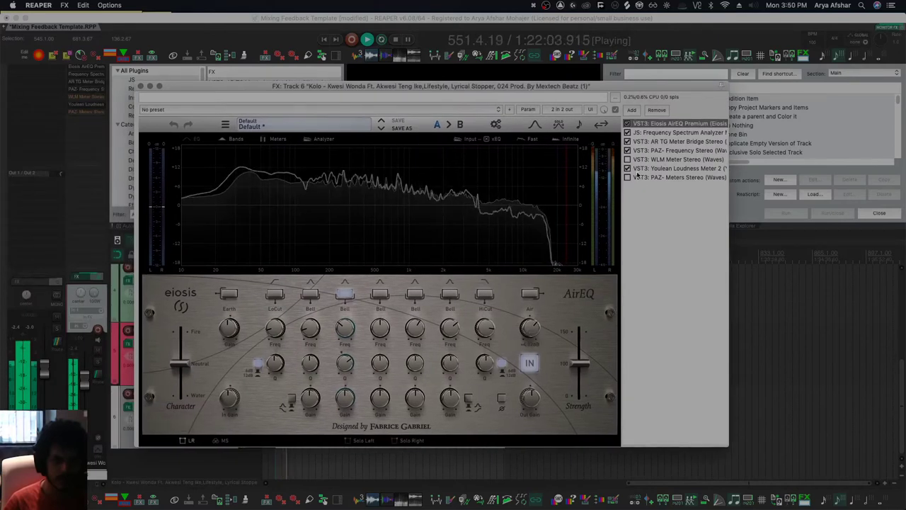
- Examine the playing track in the Frequency Spectrum Analyzer, the TG Meter Bridge and PAZ Frequency
left_click(649, 133)
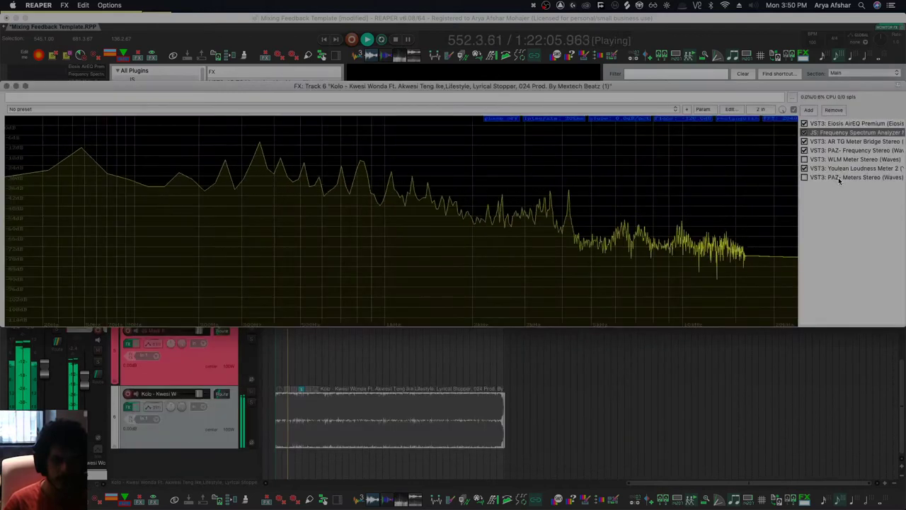
left_click(853, 141)
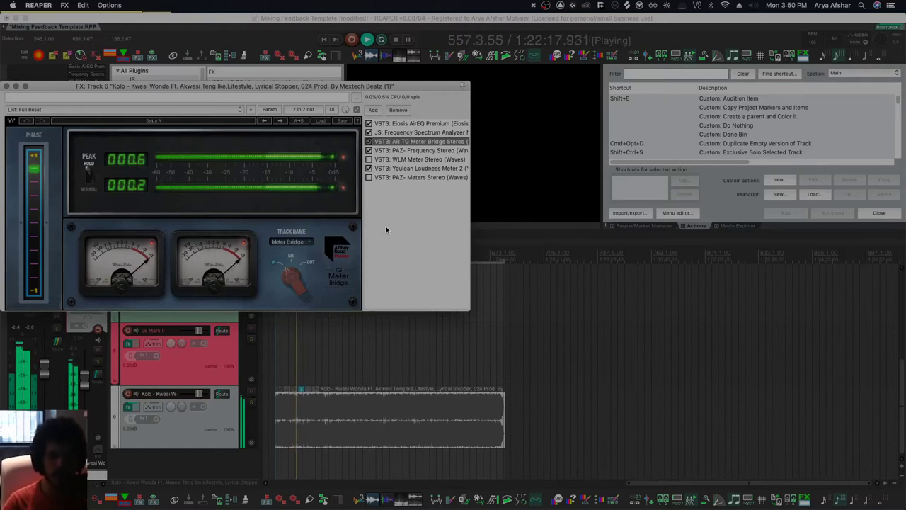
left_click(401, 151)
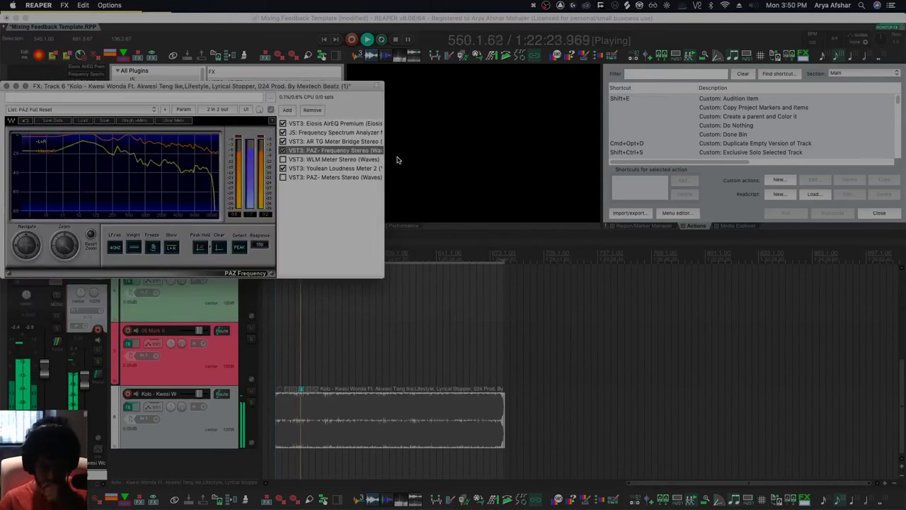
left_click(199, 395)
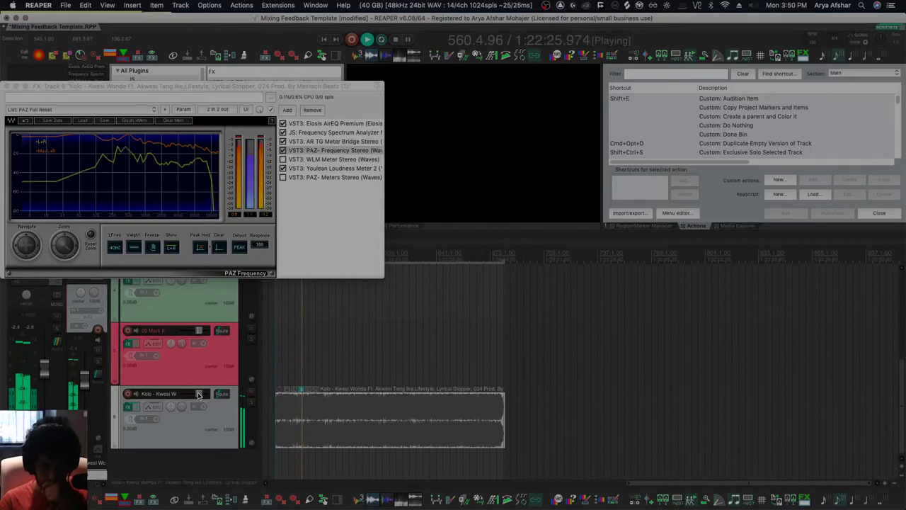
- Check the track's loudness in WLM Meter and Youlean Loudness Meter 2, switching the latter's graph between DR and LU
left_click(300, 160)
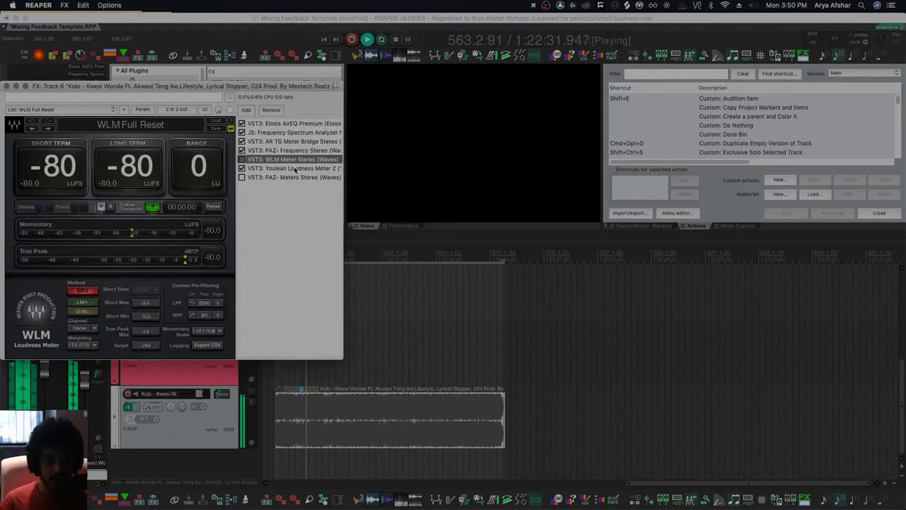
left_click(296, 169)
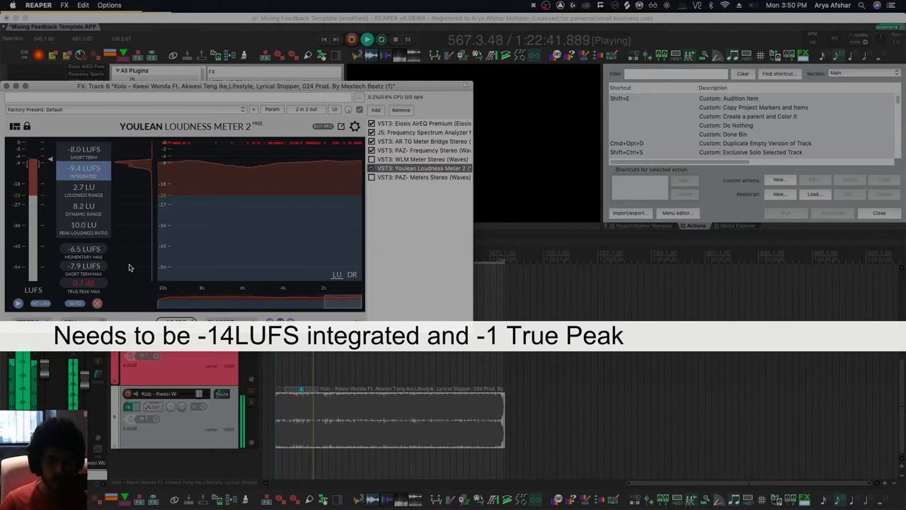
left_click(352, 275)
left_click(342, 275)
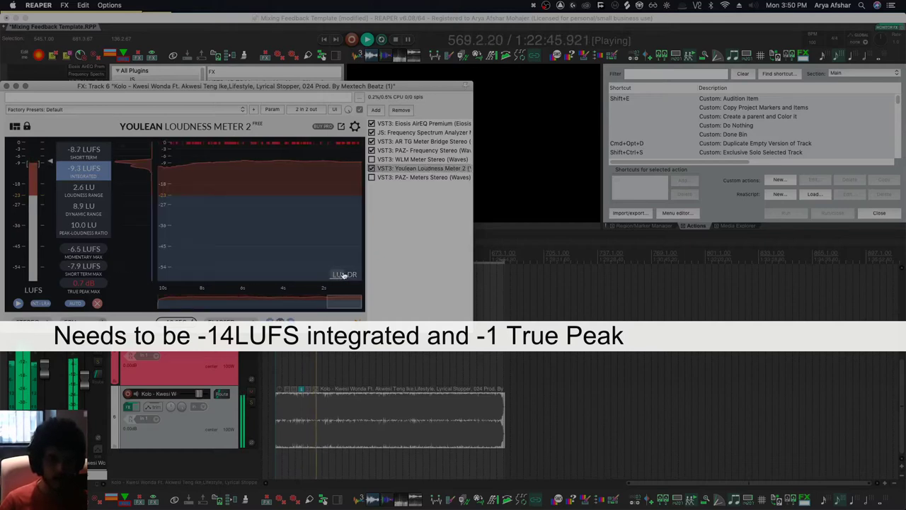
- Enable the bypassed PAZ Meters Stereo plugin in the Kolo track's FX chain
left_click(404, 177)
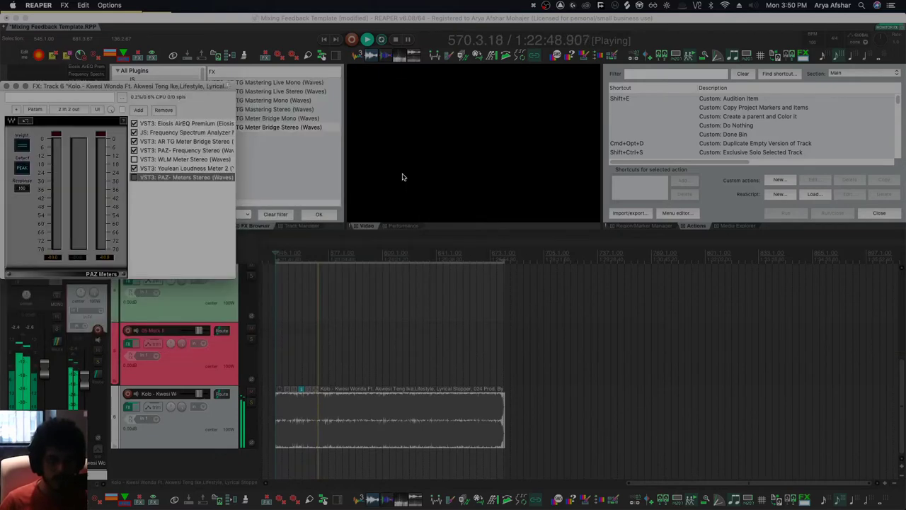
left_click(135, 178)
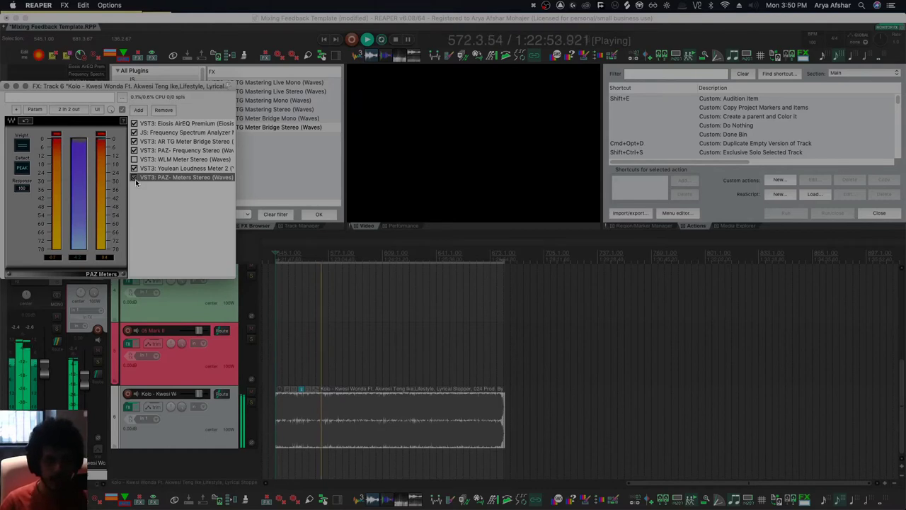
- Compare the track with AirEQ bypassed and active, and reposition the FX window to view its spectrum
left_click(177, 124)
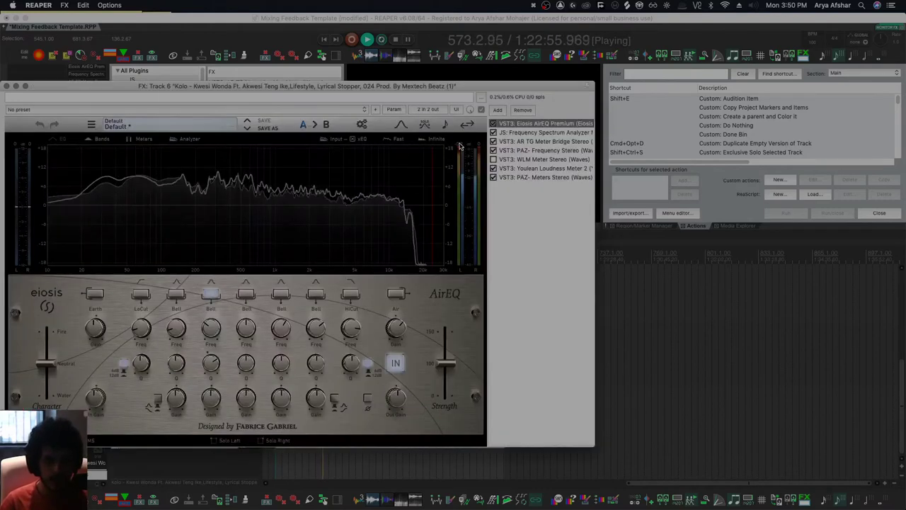
left_click(495, 124)
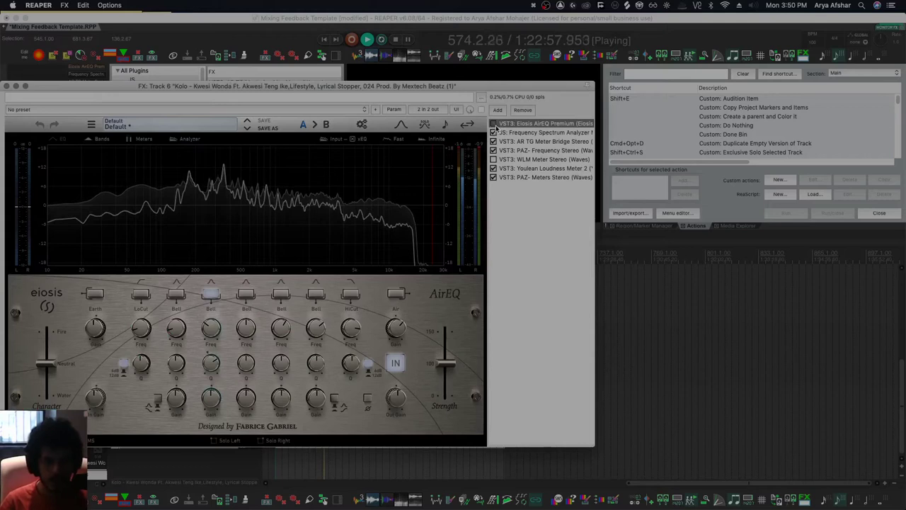
left_click(493, 125)
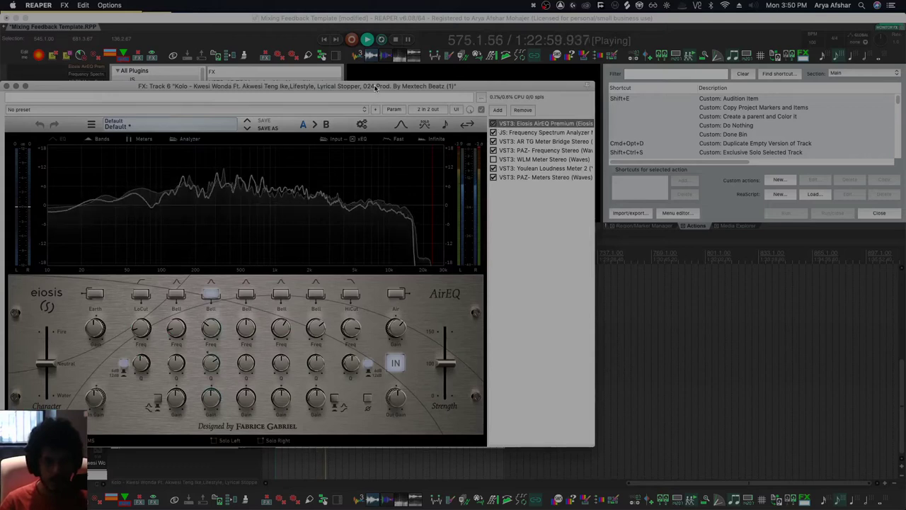
left_click_drag(376, 88, 724, 95)
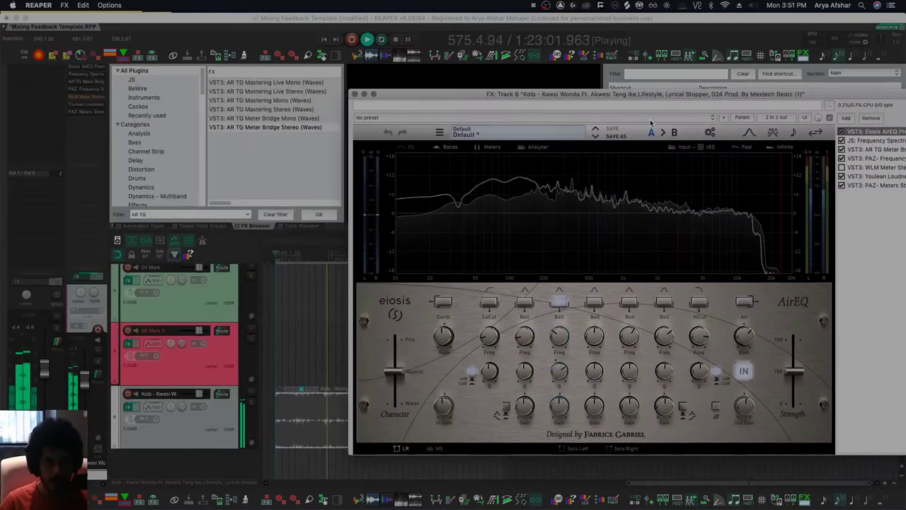
left_click_drag(598, 93, 466, 74)
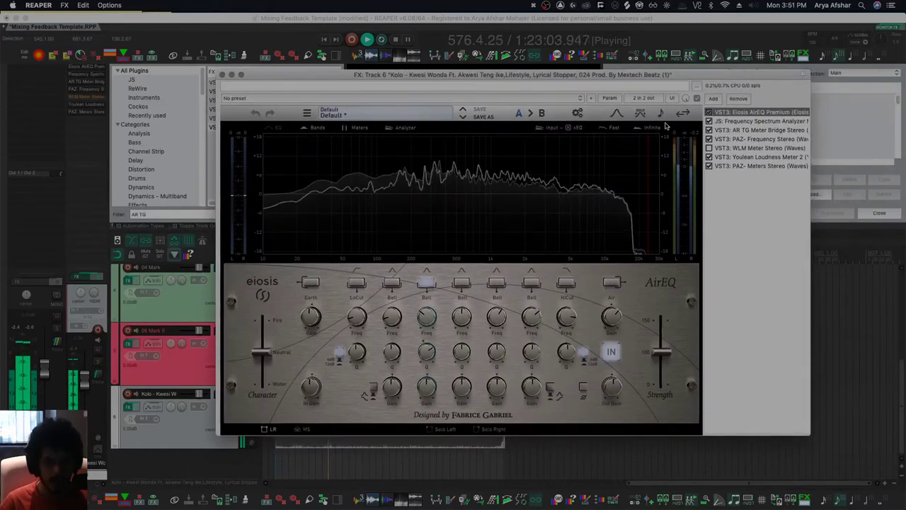
- Recheck the frequency balance, VU levels and phase using the Frequency Spectrum Analyzer, TG Meter Bridge and PAZ Frequency
left_click(727, 122)
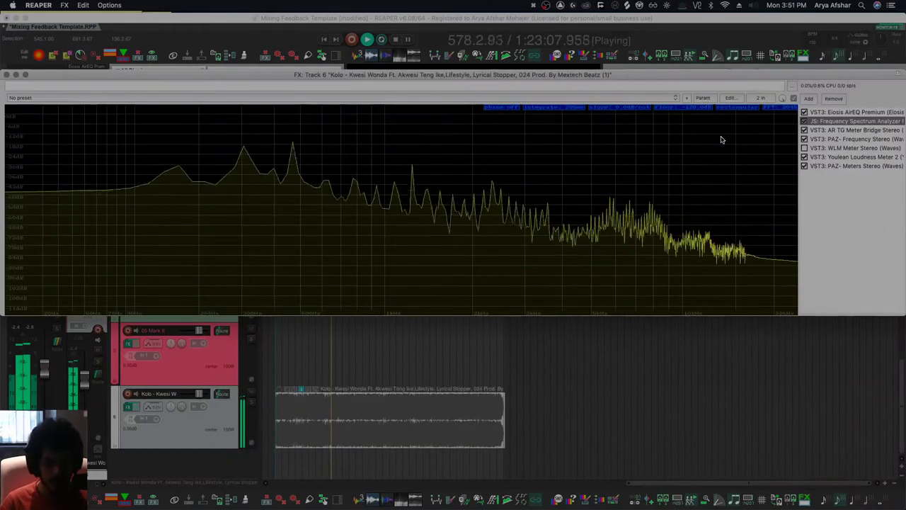
left_click(824, 131)
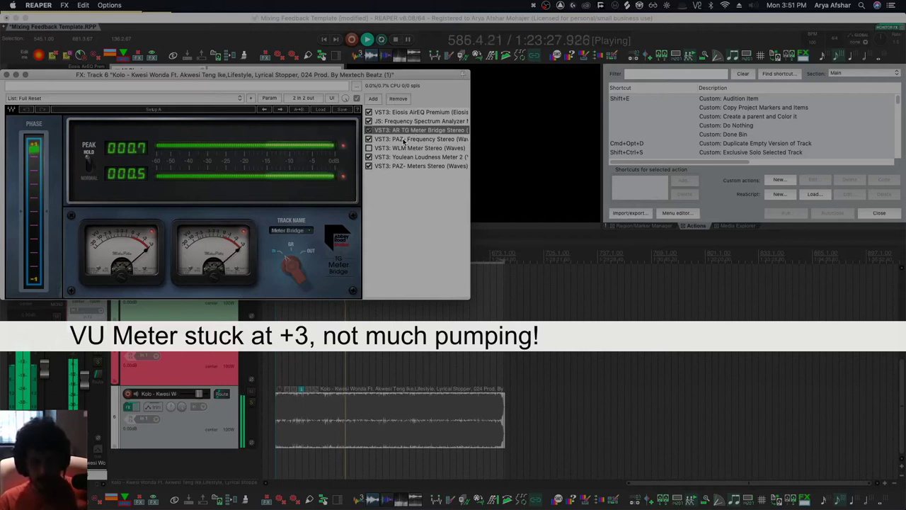
left_click_drag(404, 141, 403, 142)
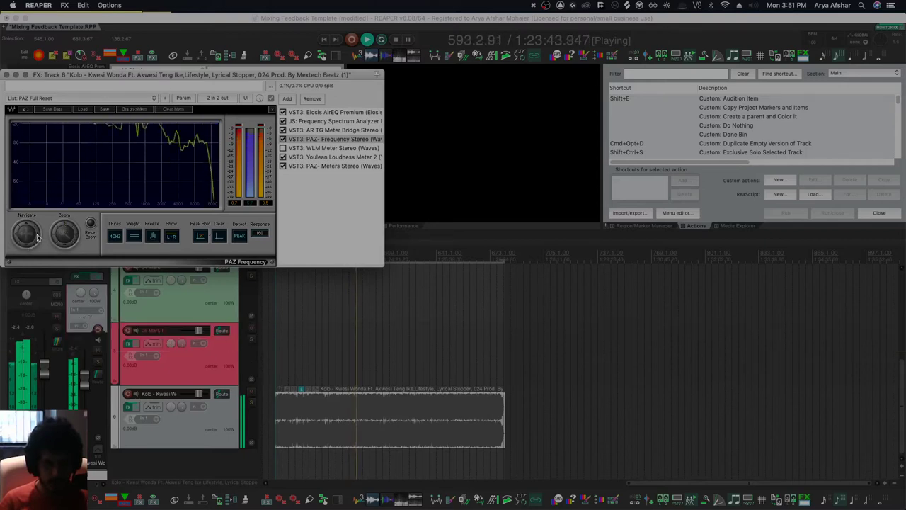
- Enable WLM Meter Stereo and compare its loudness readings with Youlean Loudness Meter 2, ending back on AirEQ
left_click(327, 148)
left_click(241, 149)
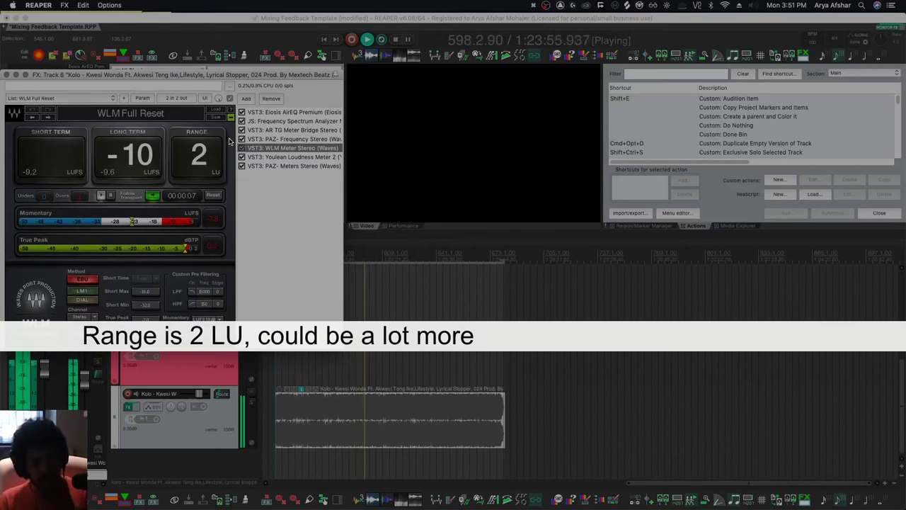
left_click(264, 158)
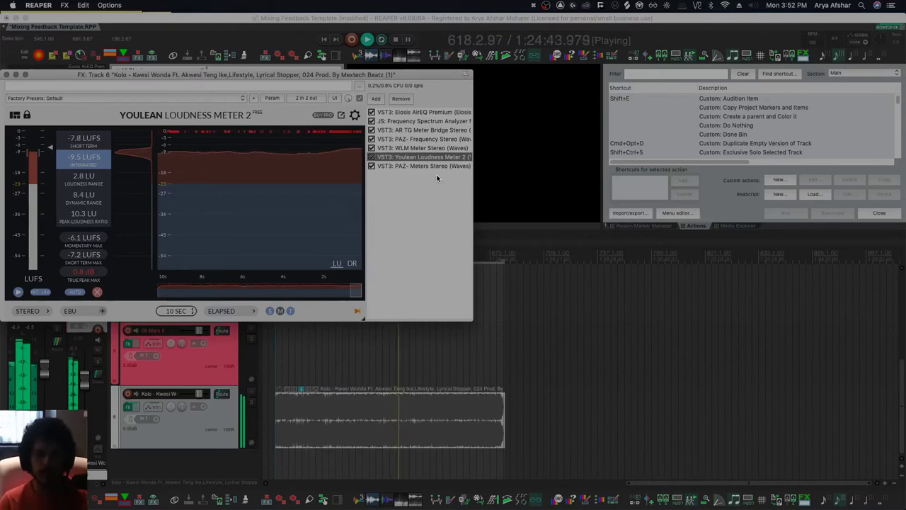
left_click(403, 113)
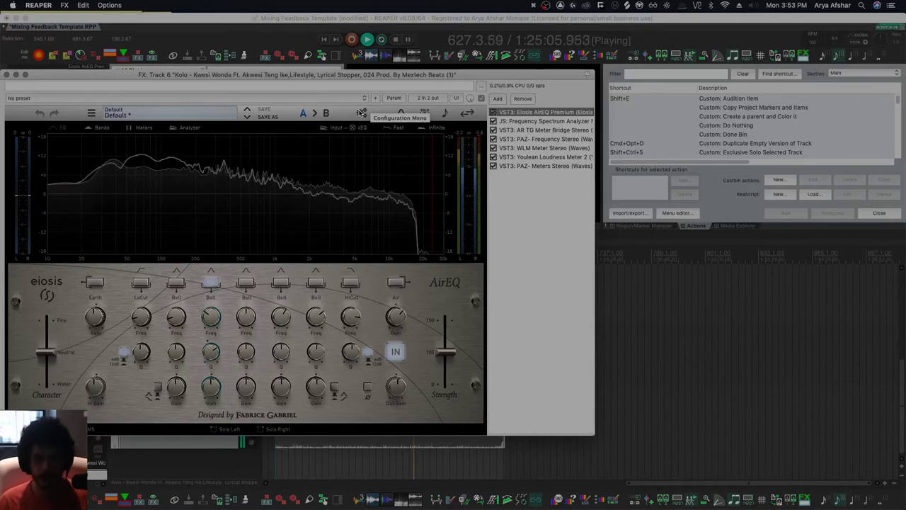
- Reopen the Kolo track's FX chain and check its peaks and phase on TG Meter Bridge and its frequency balance on PAZ Frequency
left_click(15, 74)
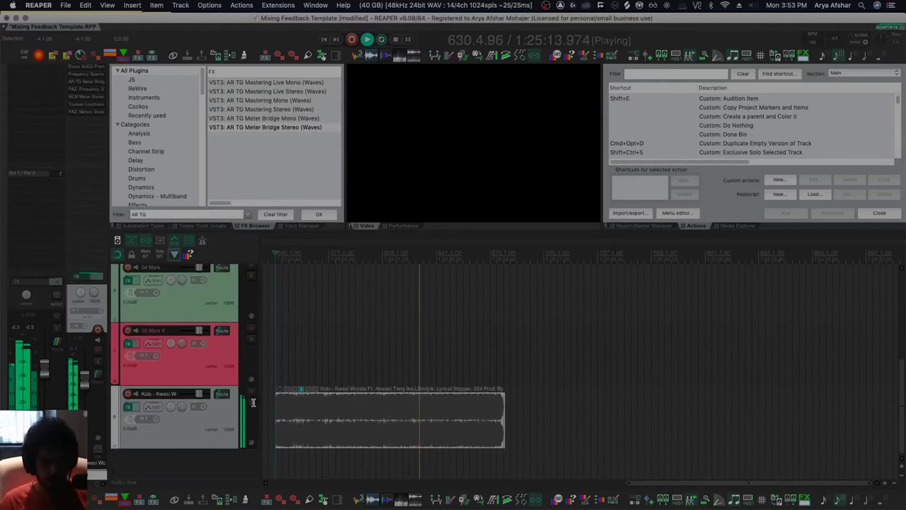
key("alt+f")
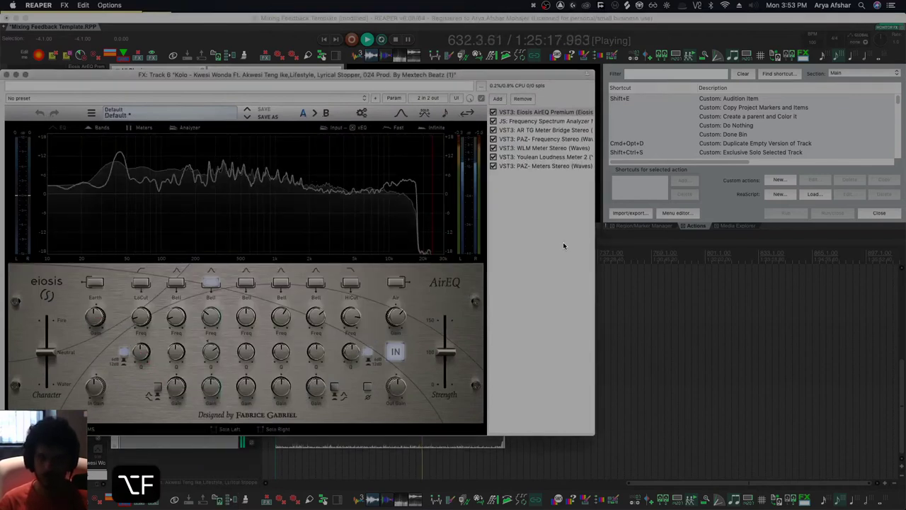
left_click(535, 131)
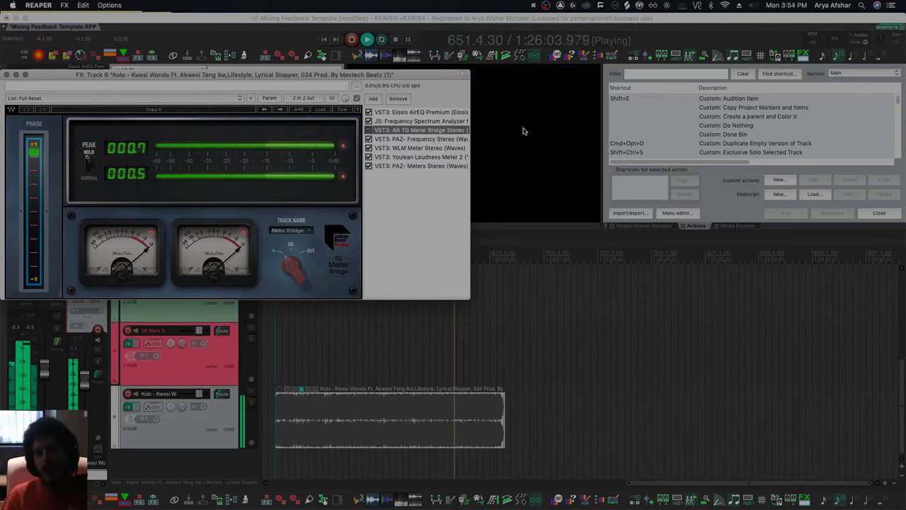
left_click(441, 139)
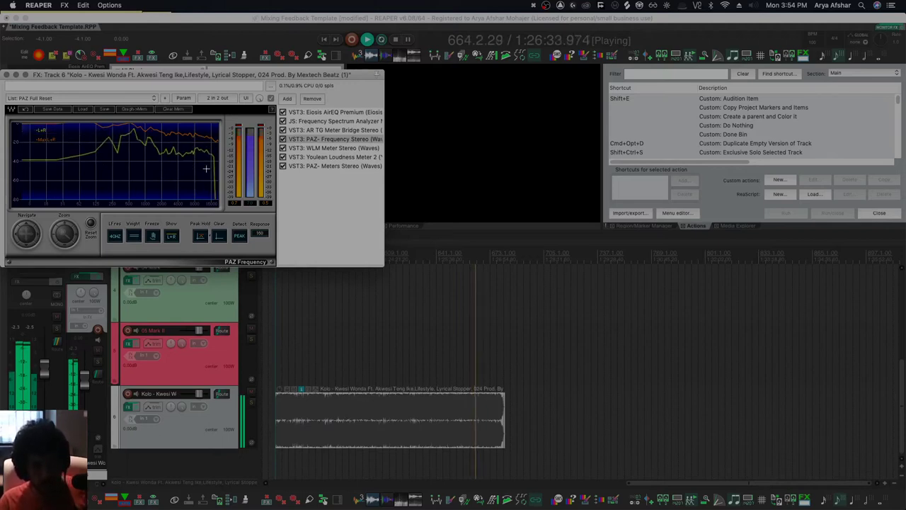
- Compare the spectrum in AirEQ, Frequency Spectrum Analyzer and PAZ Frequency, and read the loudness in WLM Meter and Youlean Loudness Meter 2
left_click(314, 114)
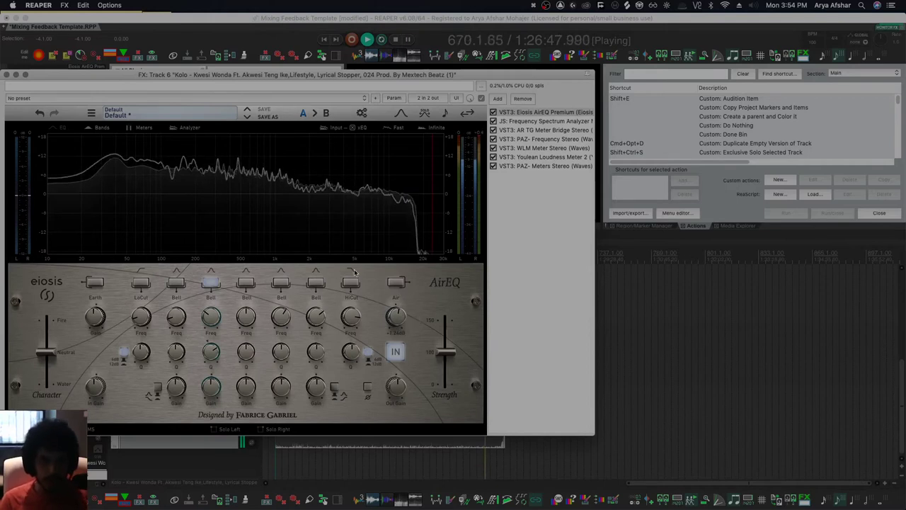
left_click(526, 120)
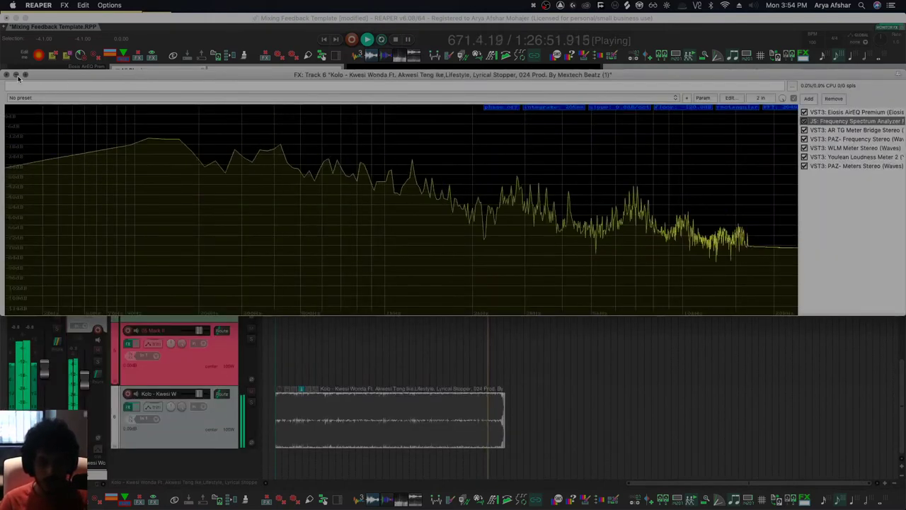
left_click(834, 140)
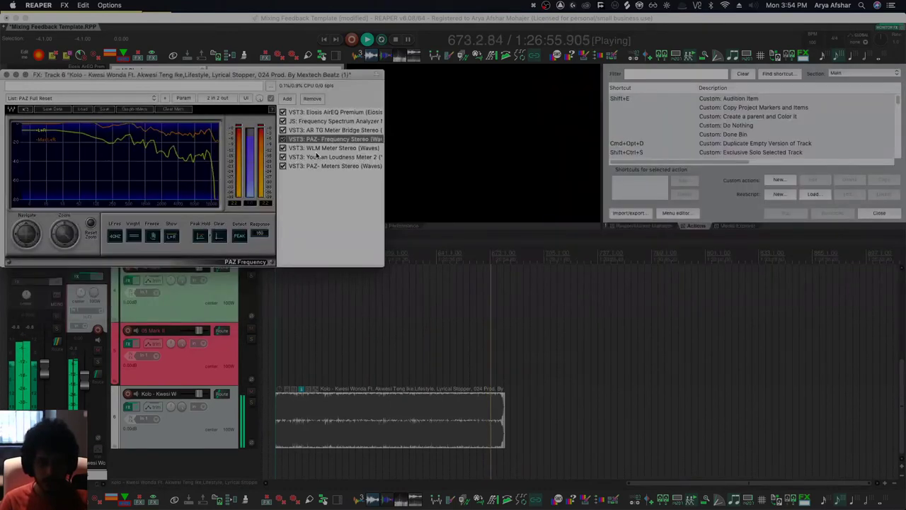
left_click(316, 148)
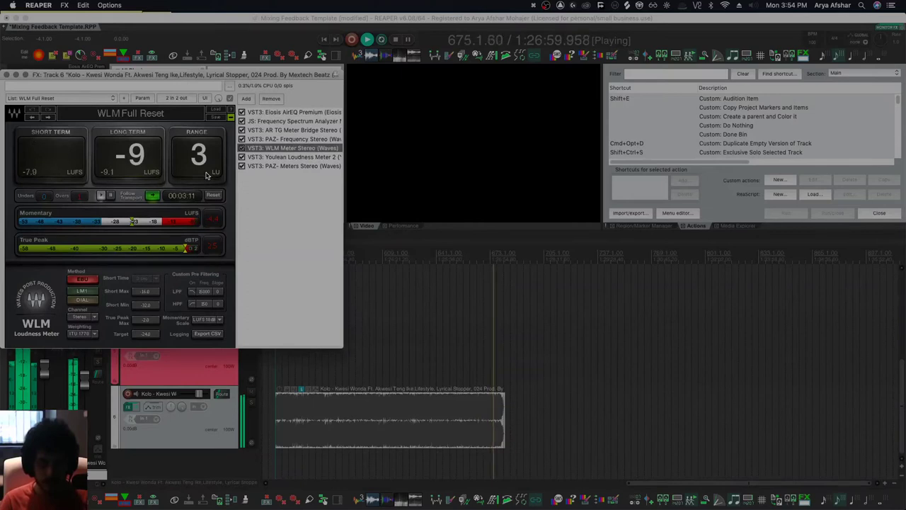
left_click(277, 159)
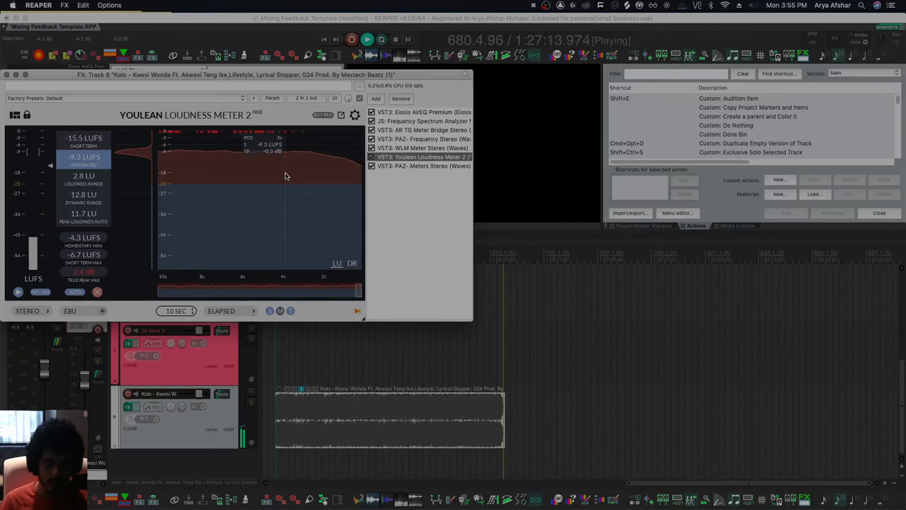
- Stop playback and place the edit cursor at bar 549, near the start of the Kolo item
left_click(285, 176)
key("Home")
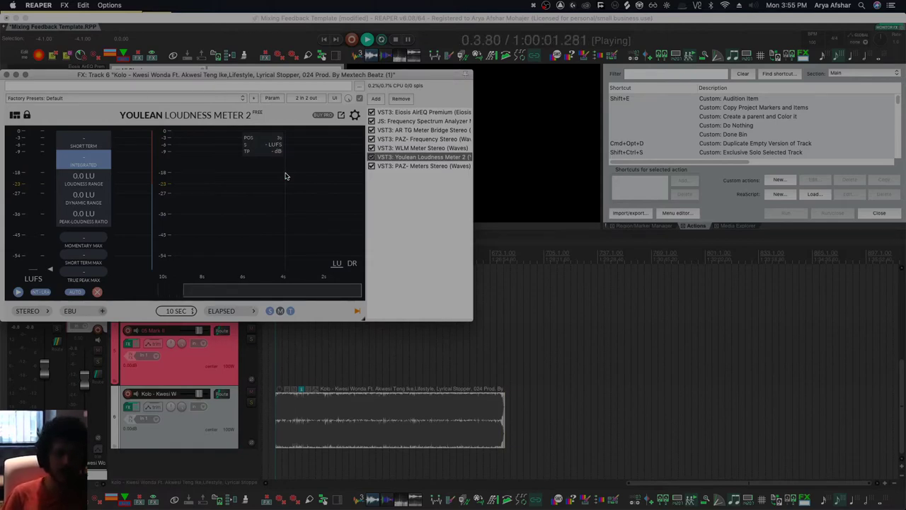
left_click(528, 354)
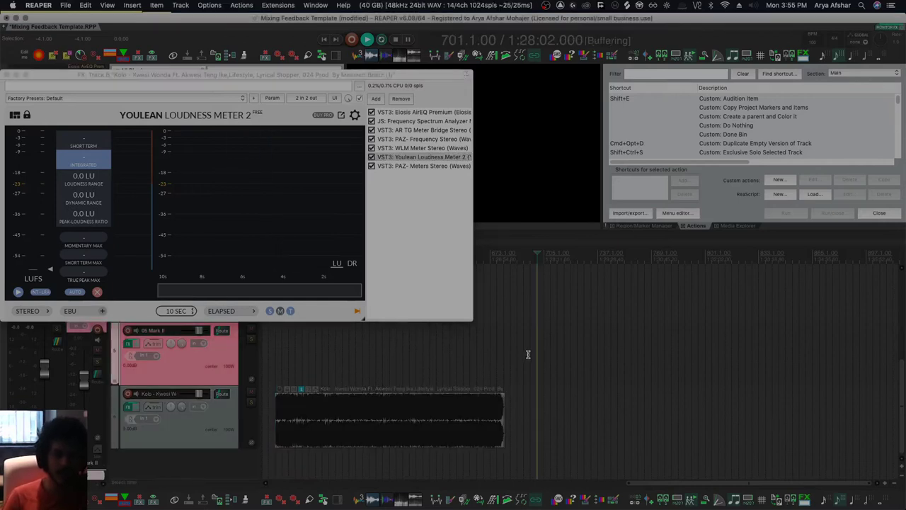
key("space")
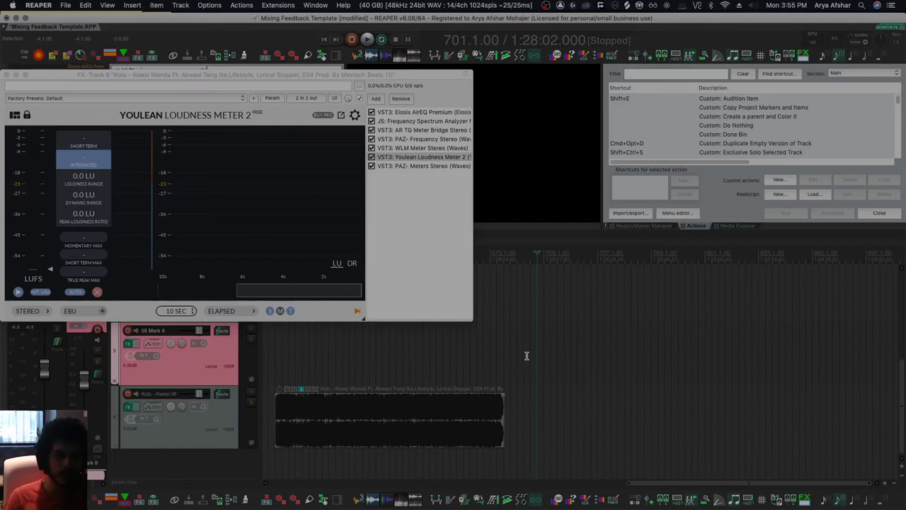
left_click(279, 347)
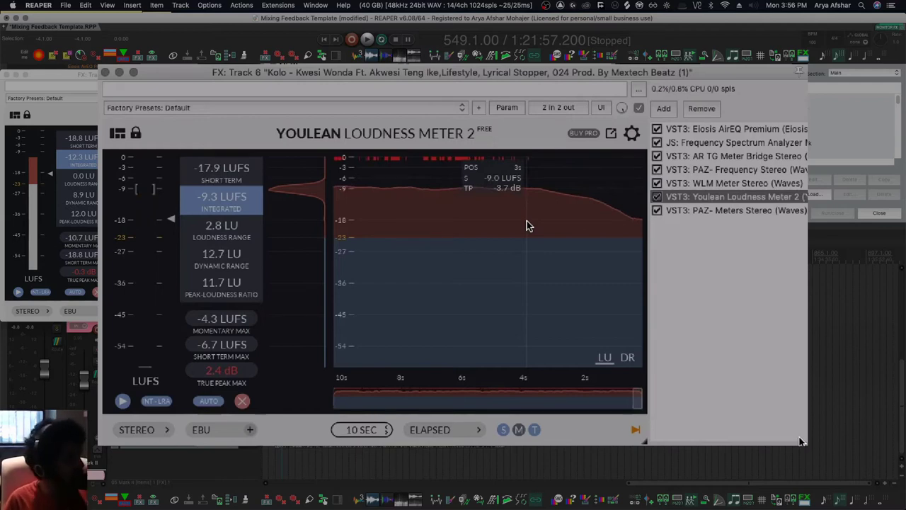
key("Escape")
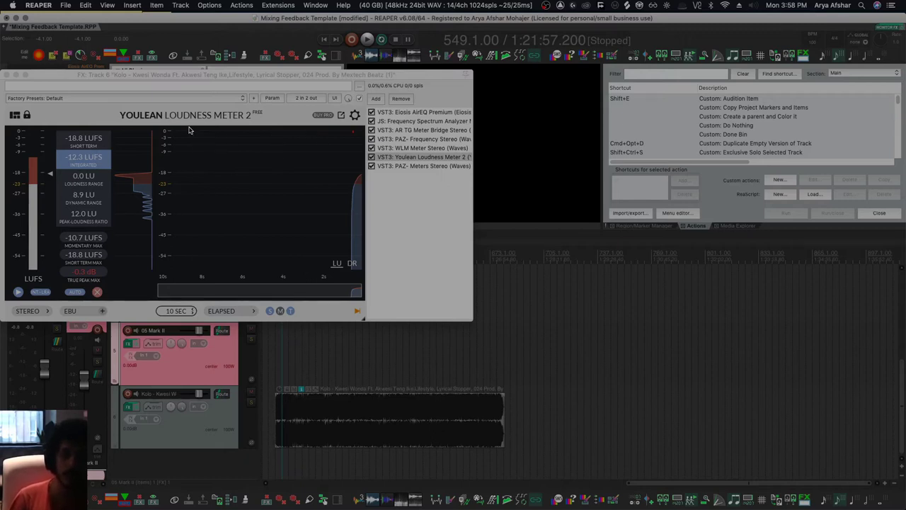
- Replace the monitoring FX view with the Kolo track's FX chain and review its held peaks on PAZ Frequency and TG Meter Bridge
left_click(890, 28)
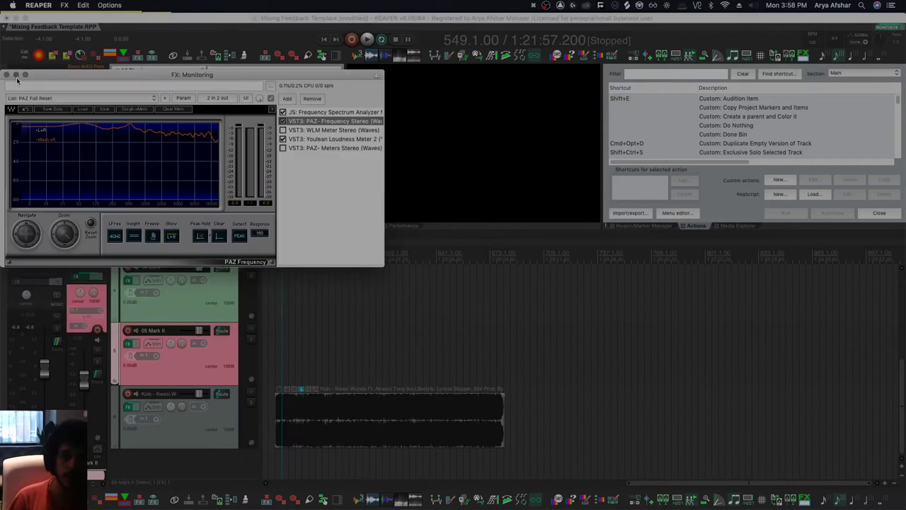
left_click(128, 406)
left_click(424, 139)
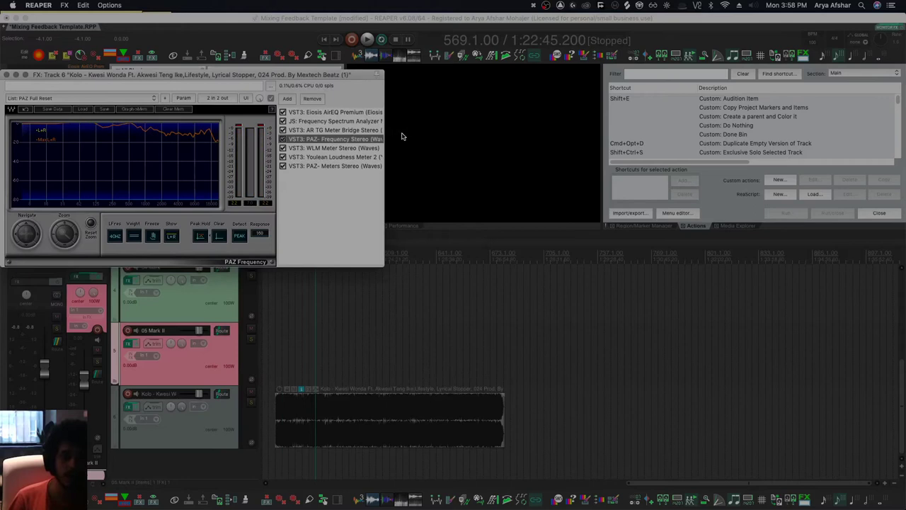
left_click(344, 131)
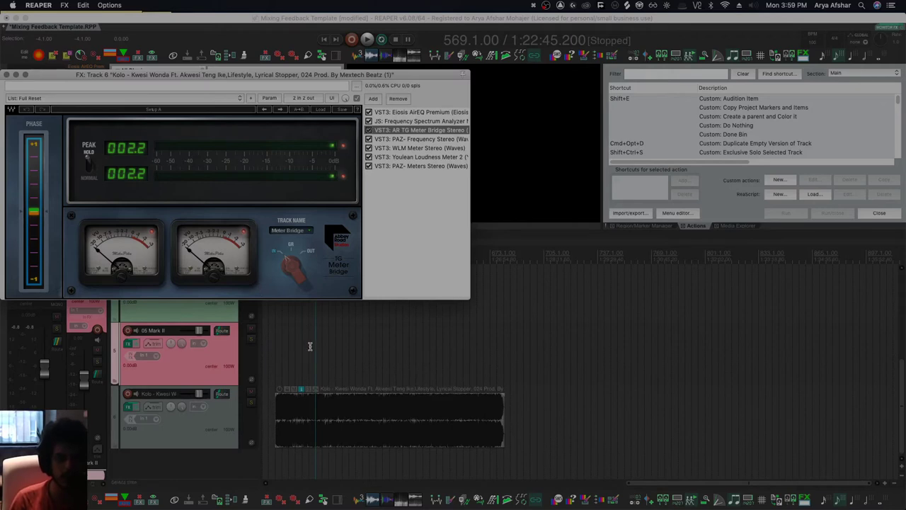
left_click(413, 140)
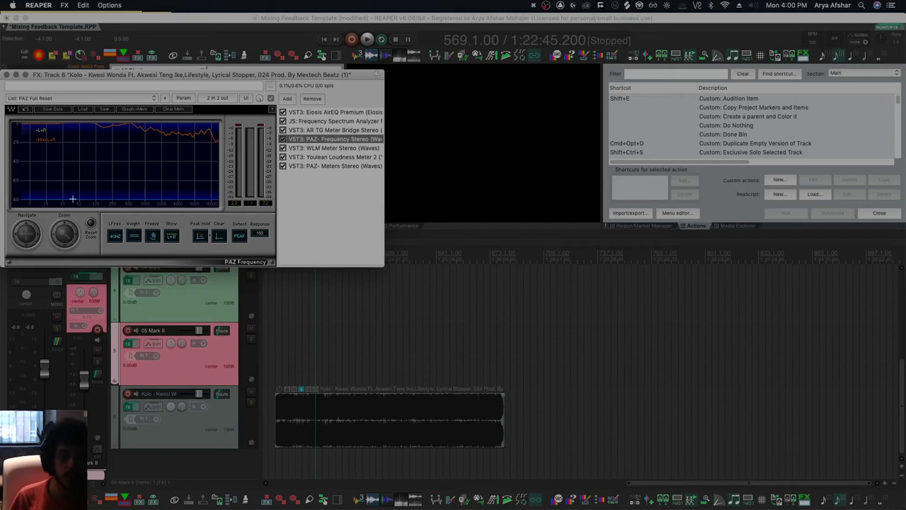
- Enable AirEQ's LoCut band on the Kolo track and adjust its frequency and Q to roll off the sub-bass with a slight bump above the cutoff
left_click(305, 112)
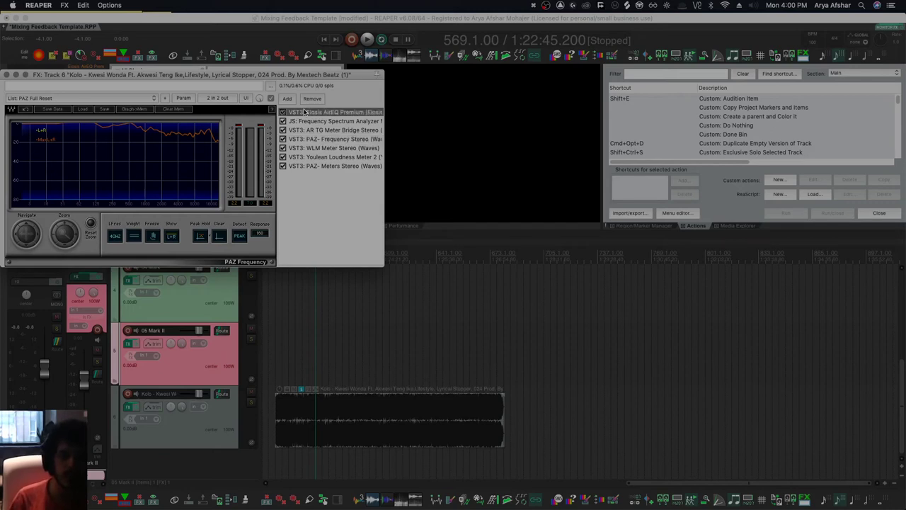
left_click(142, 283)
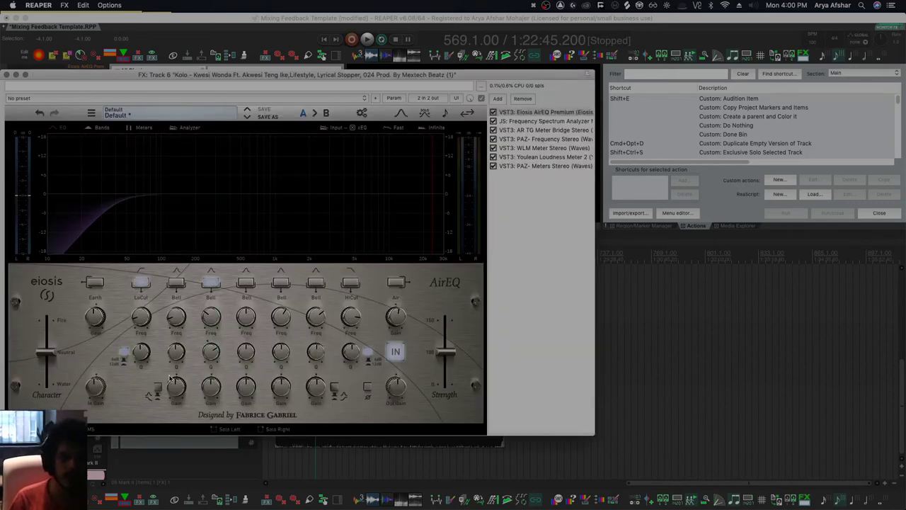
left_click_drag(140, 319, 104, 204)
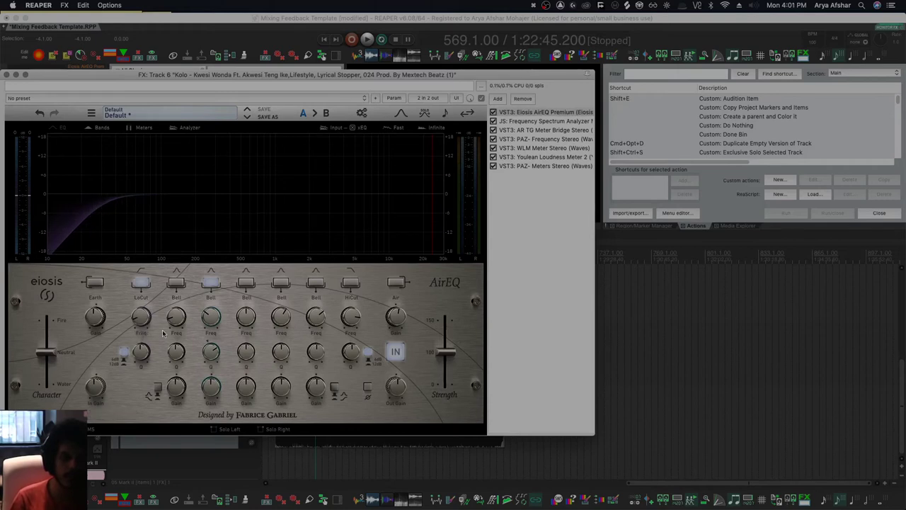
left_click_drag(143, 351, 63, 257)
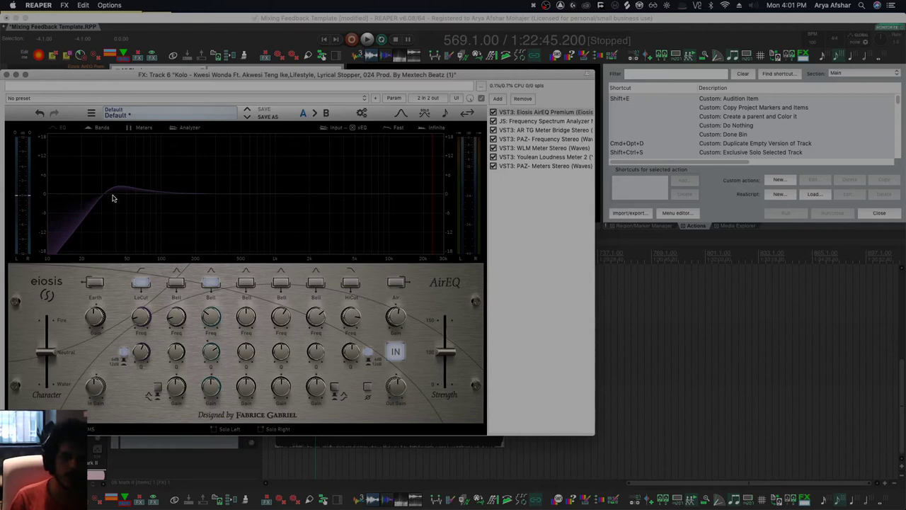
left_click_drag(139, 323, 140, 318)
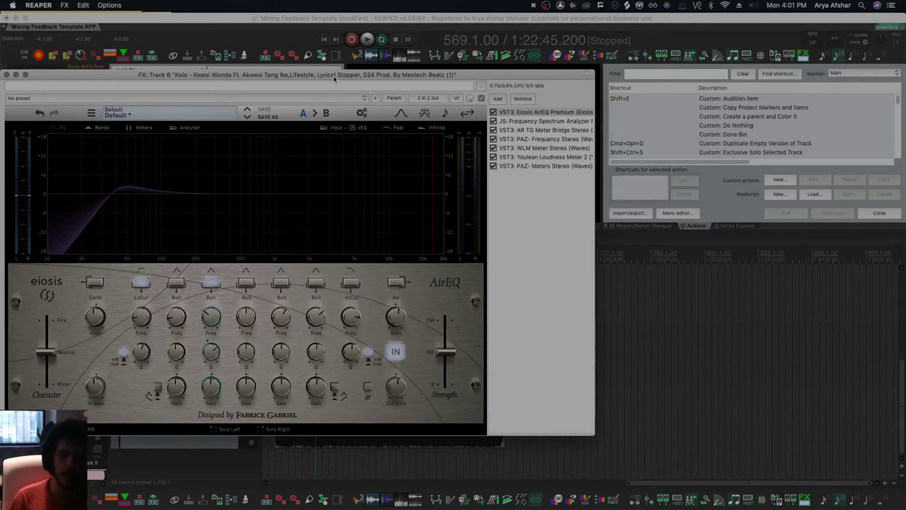
- Move the FX window clear of the Kolo item and audition the low cut from bar 581
left_click_drag(336, 77, 719, 58)
left_click(337, 366)
key("space")
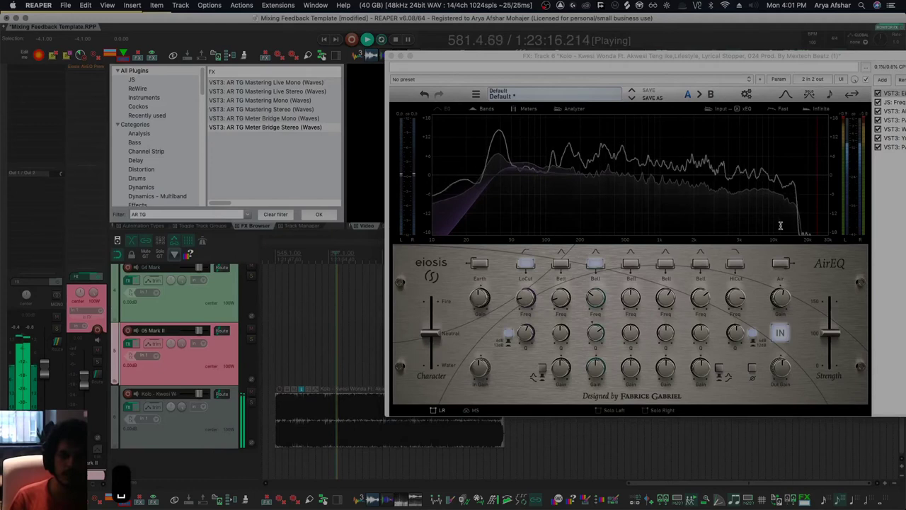
key("space")
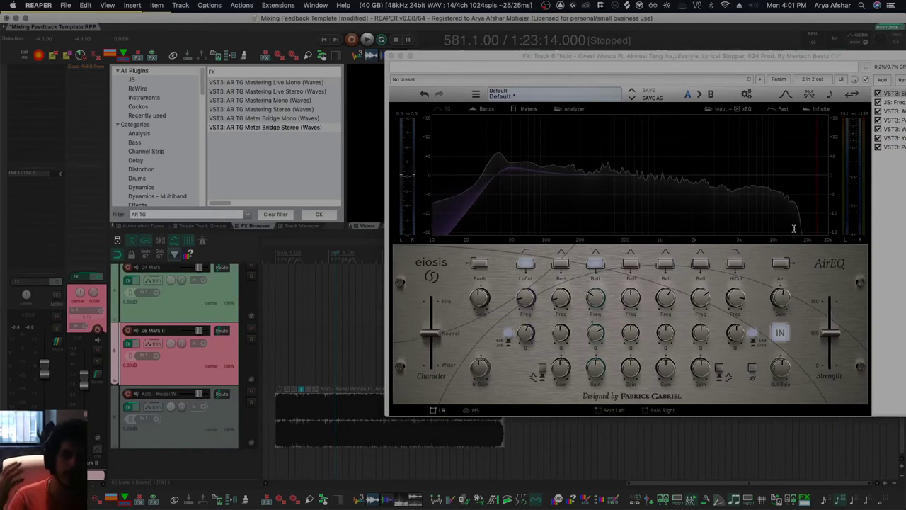
- Inspect the Kolo item's source file properties for its MP3 format, sample rate and bitrate
left_click(345, 418)
key("F2")
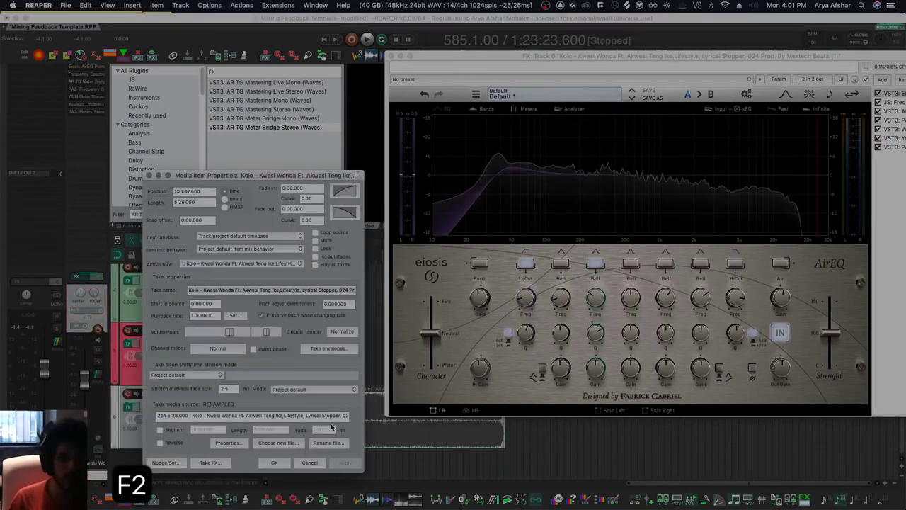
key("super+F2")
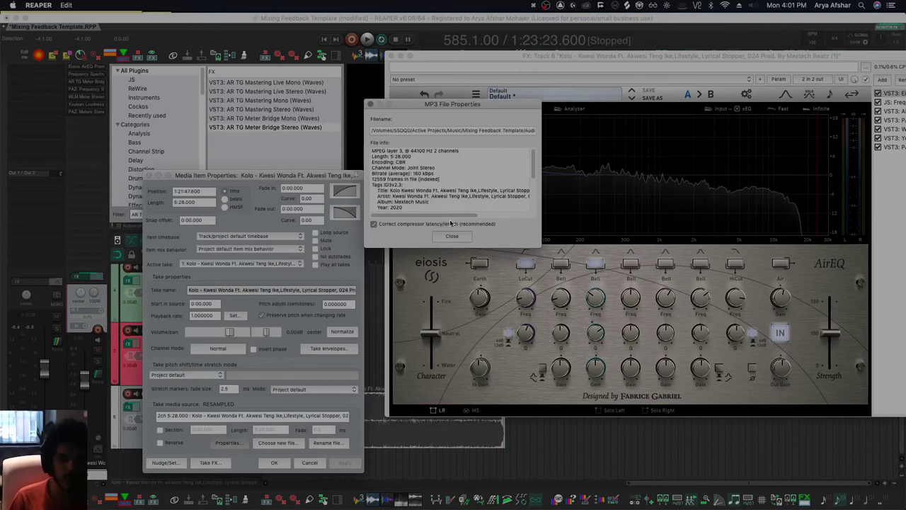
left_click(370, 106)
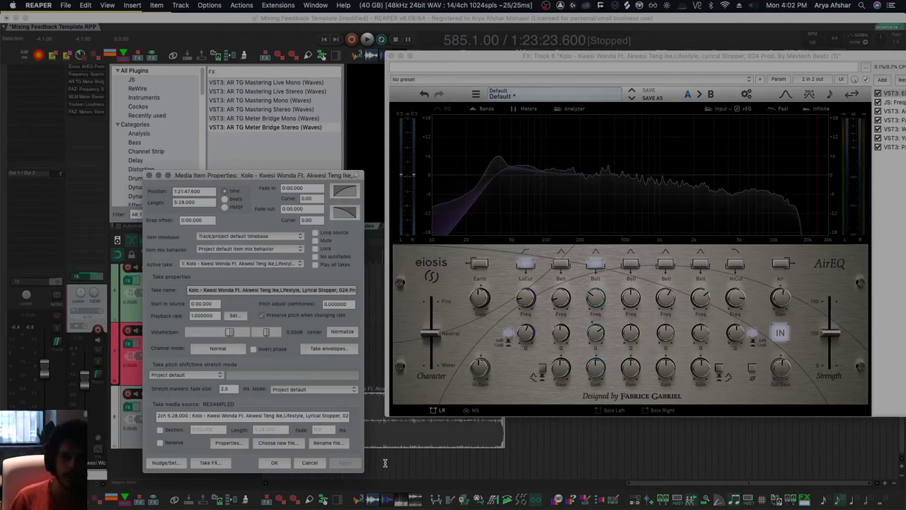
- Audition the Kolo item from bar 609 while watching AirEQ's spectrum, and close the media item properties
left_click(385, 463)
key("space")
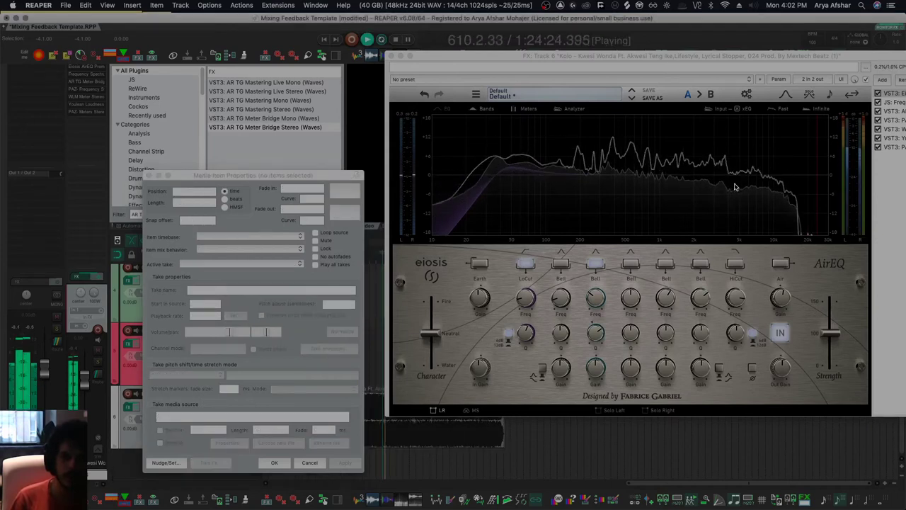
key("space")
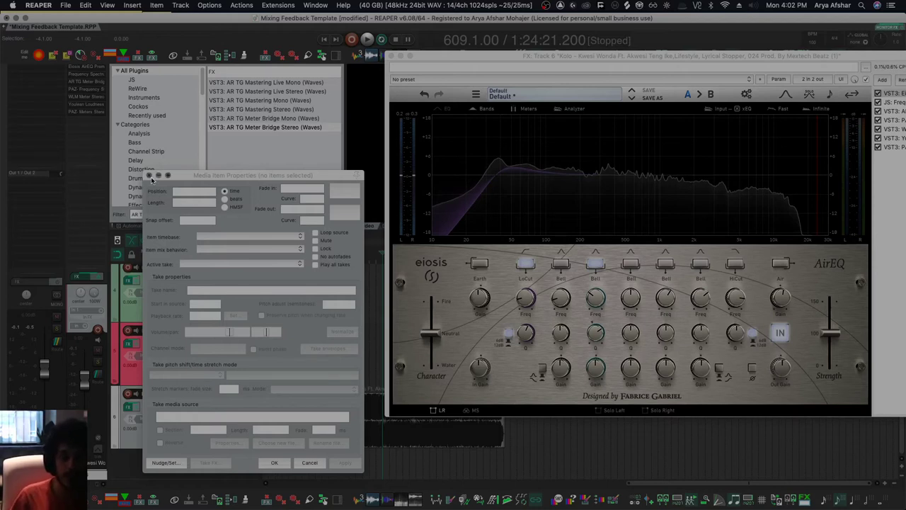
left_click(149, 175)
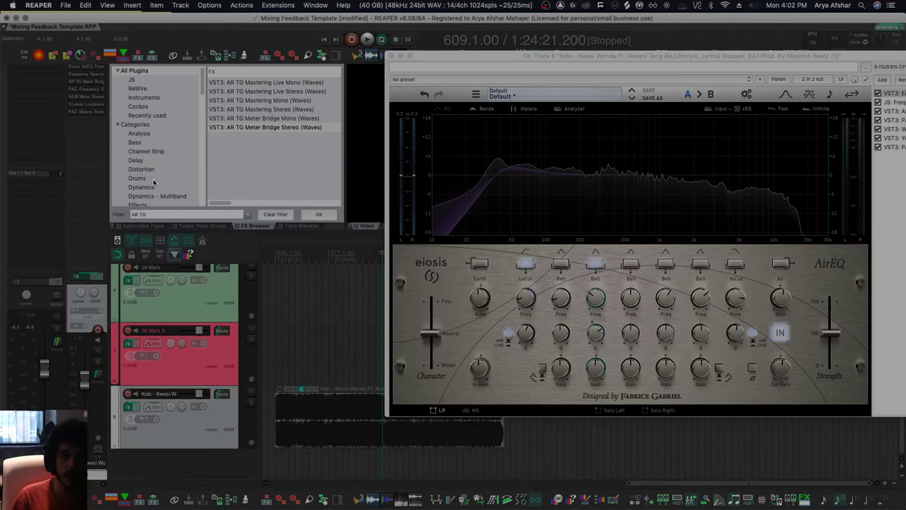
- Audition an earlier part of the Kolo item, continue from bar 599, stop playback and place the edit cursor at bar 659
left_click(356, 452)
key("space")
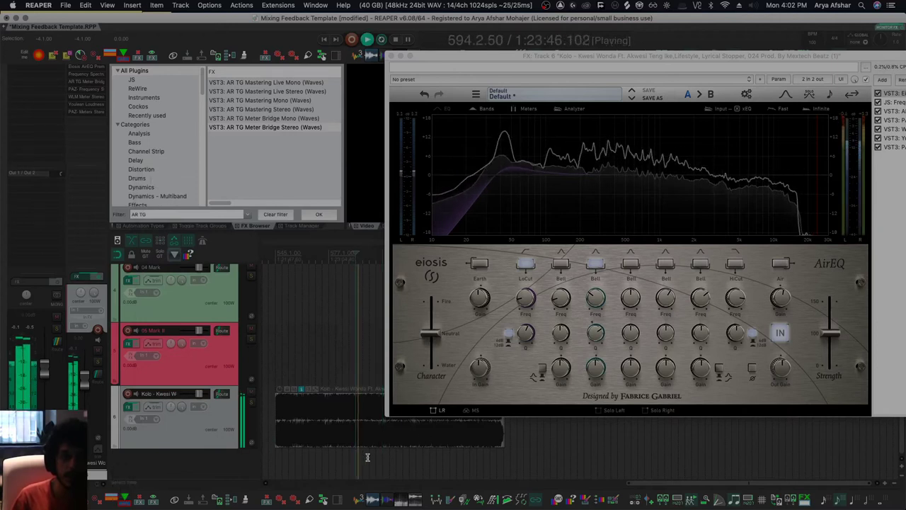
scroll(369, 454, "up", 2)
left_click(362, 453)
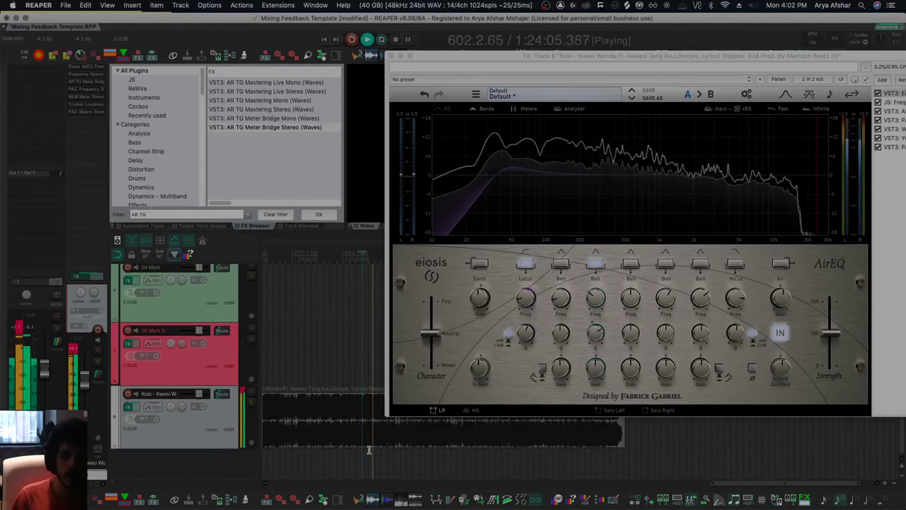
key("space")
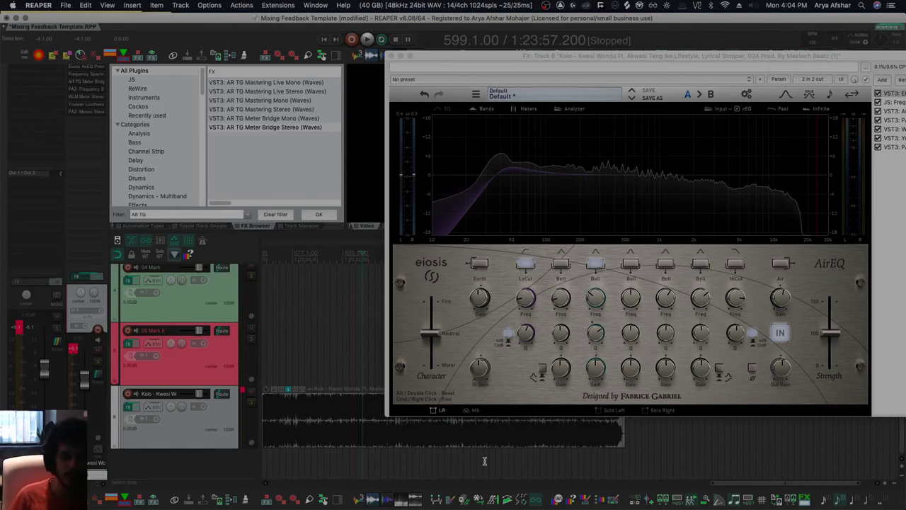
left_click(554, 461)
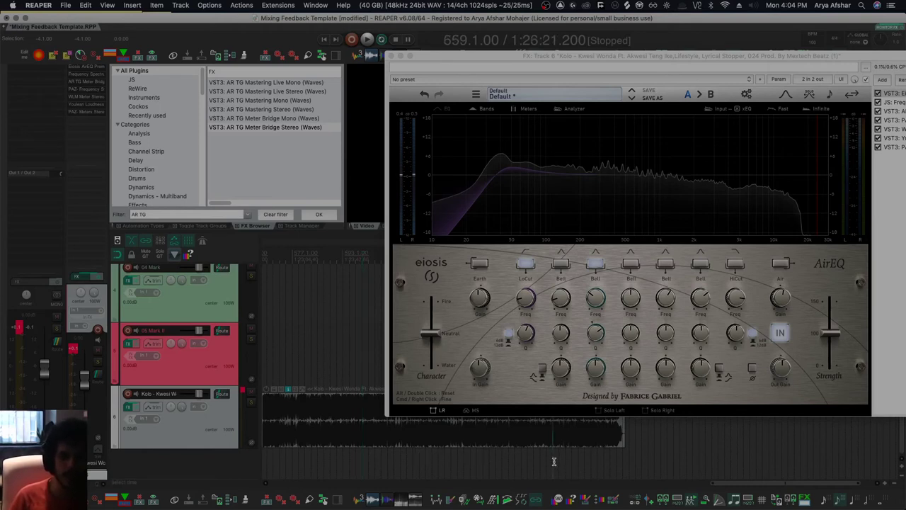
- Audition the Kolo item from bar 659 and again from bar 623 while watching AirEQ's spectrum
key("space")
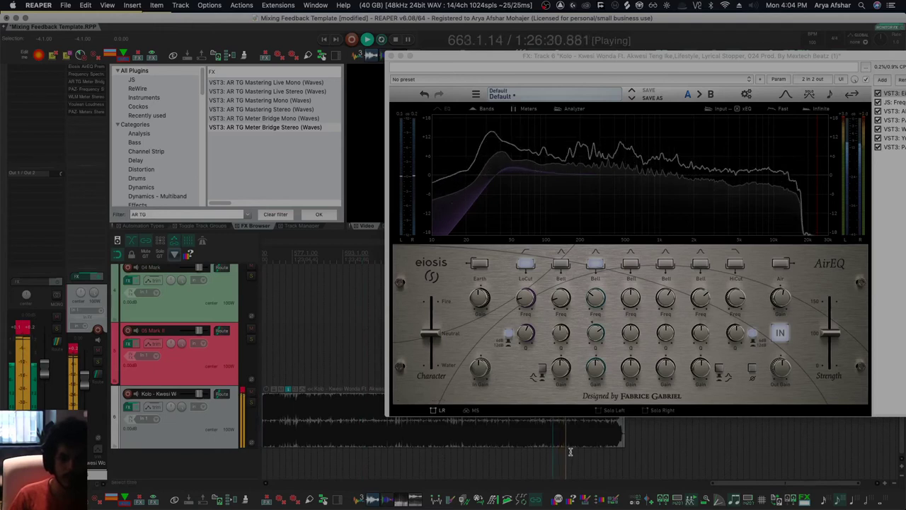
key("space")
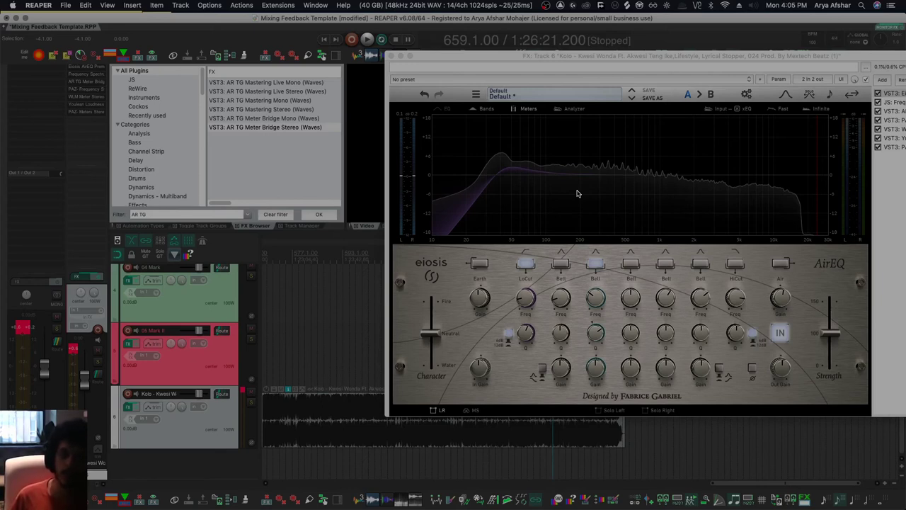
left_click(438, 457)
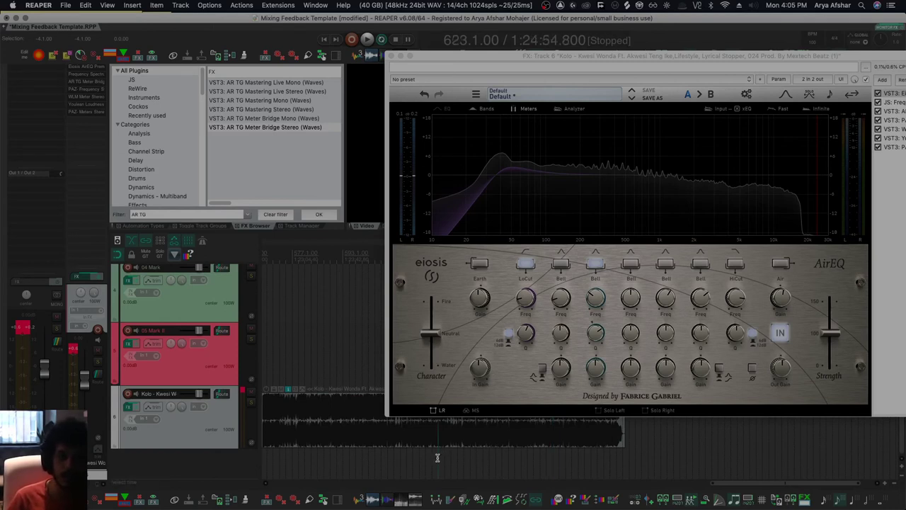
key("space")
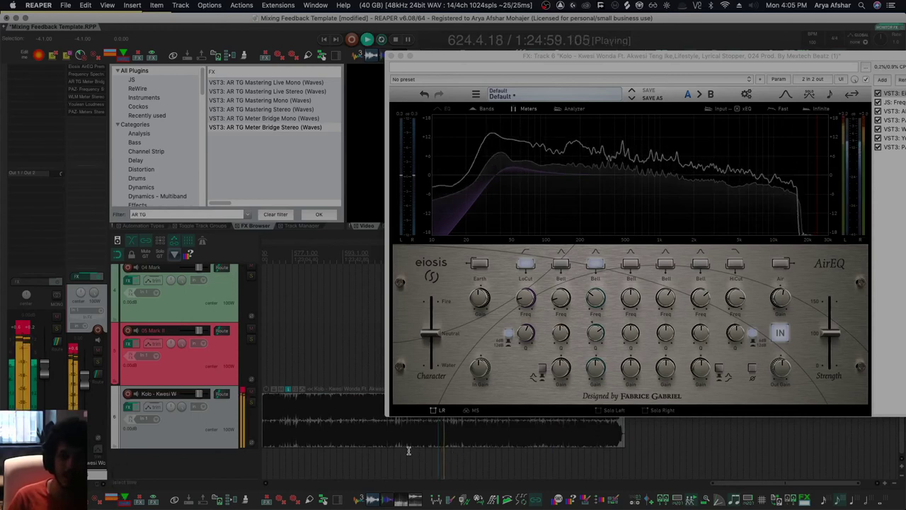
key("space")
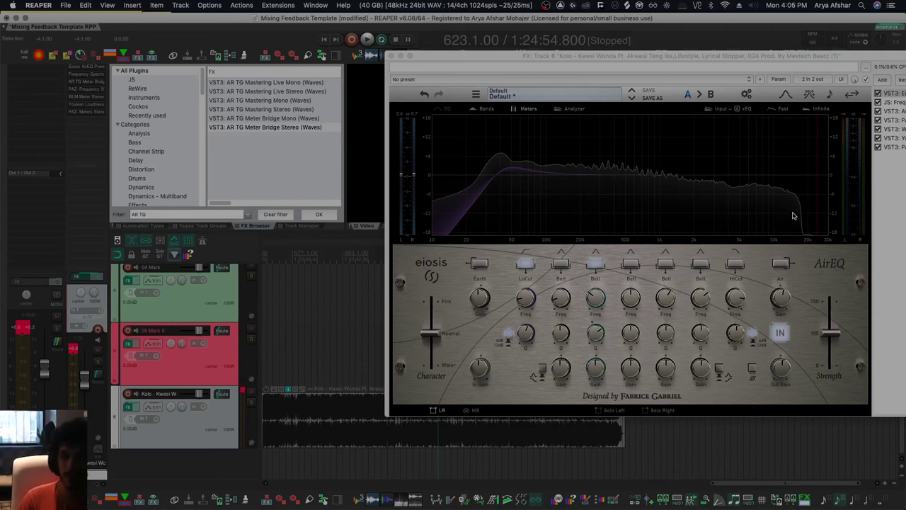
- Move the FX window back fully into view and reset the peak readouts of the master and the Kolo track
left_click(392, 148)
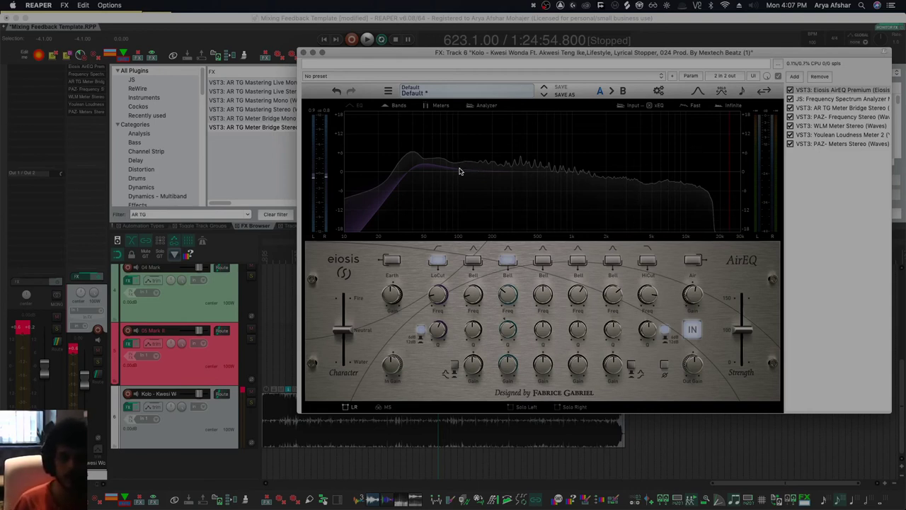
left_click(28, 330)
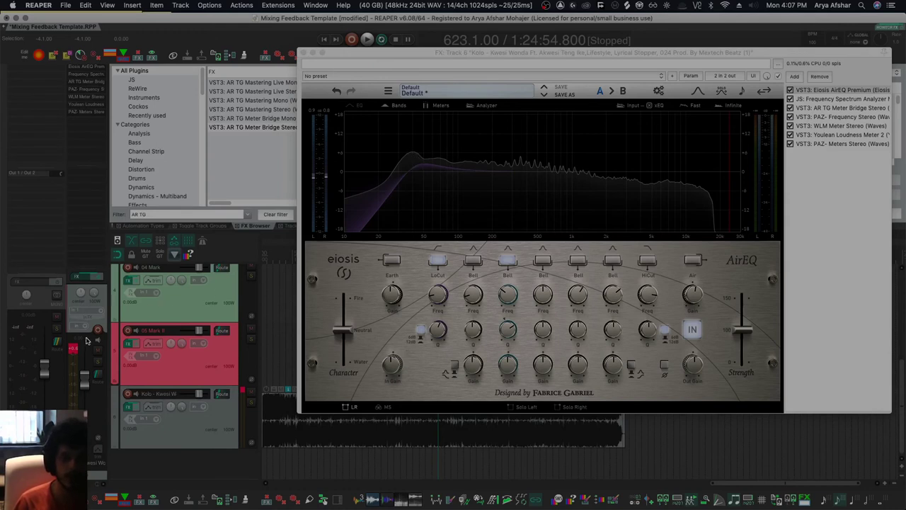
left_click(74, 348)
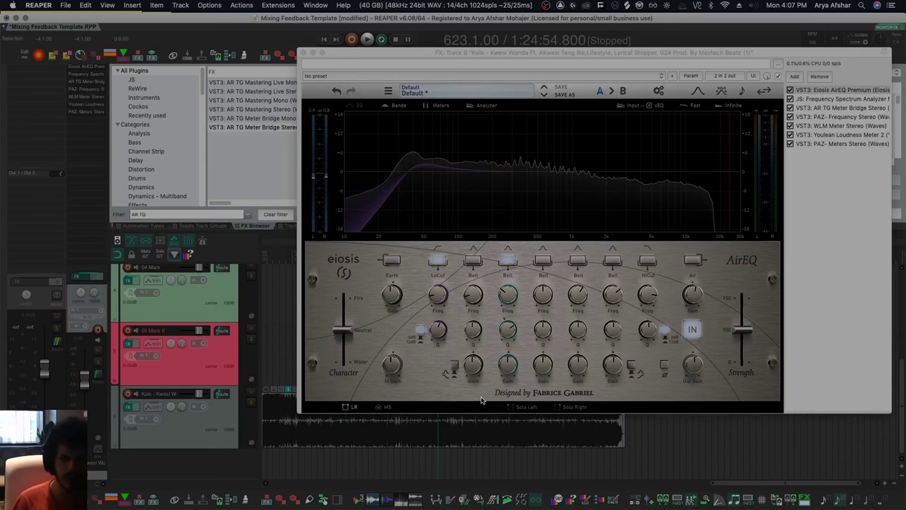
- Audition the Kolo item briefly from bar 619, reset the master peak readout, and audition the item from bar 589
left_click(428, 452)
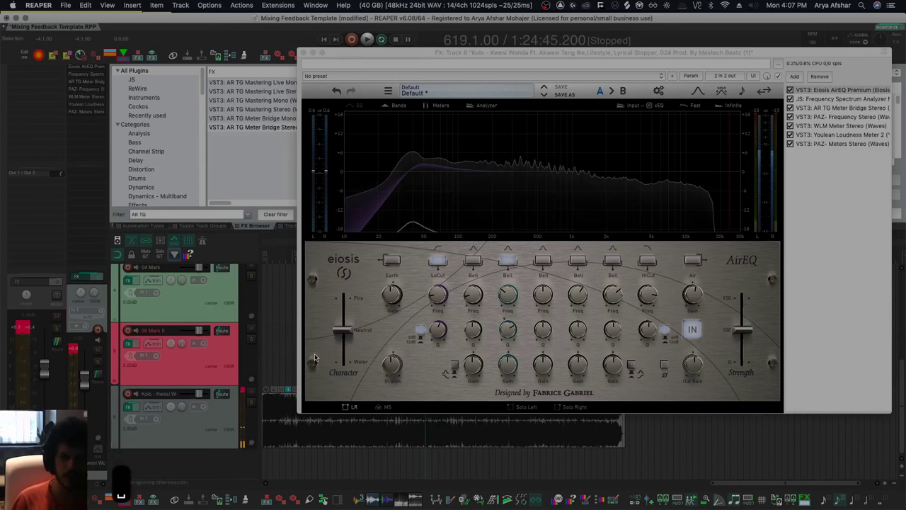
left_click(23, 328)
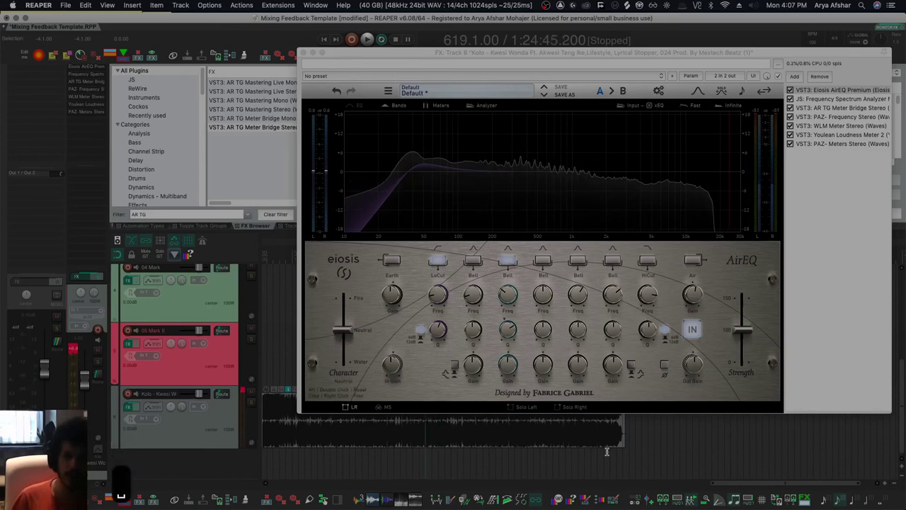
left_click(329, 446)
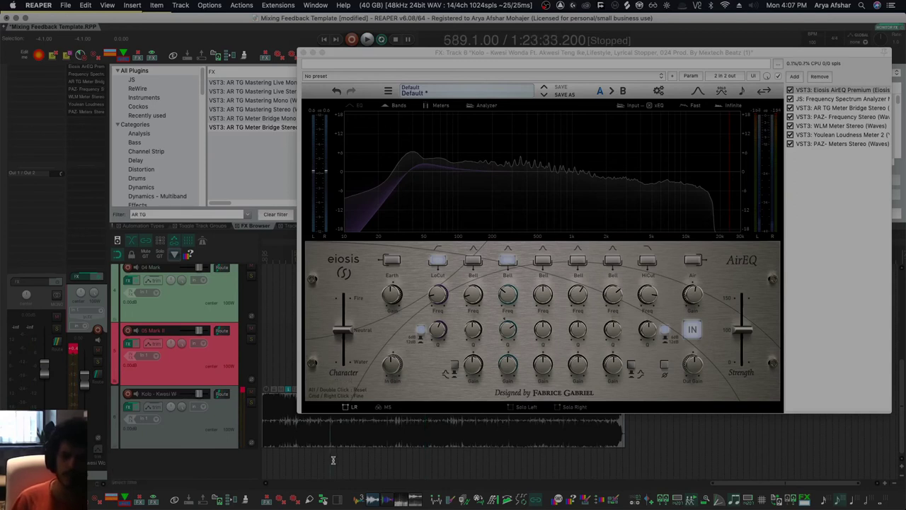
key("space")
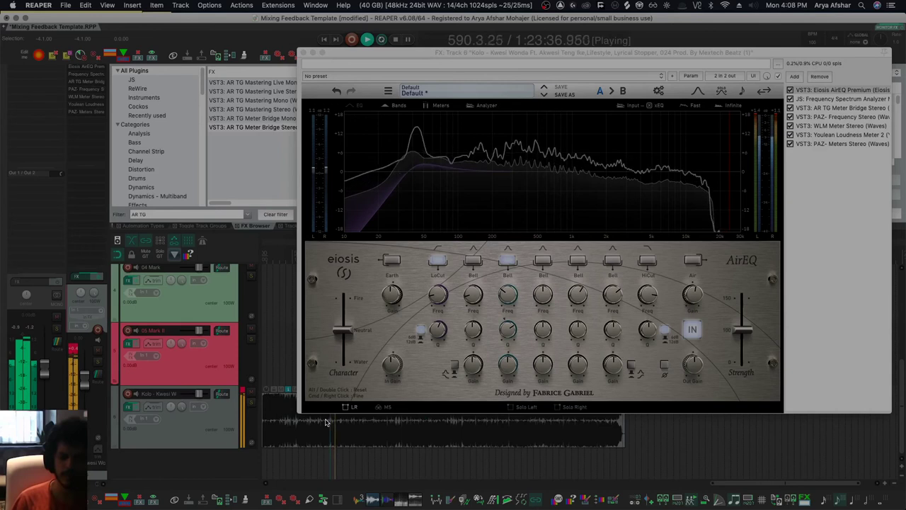
key("space")
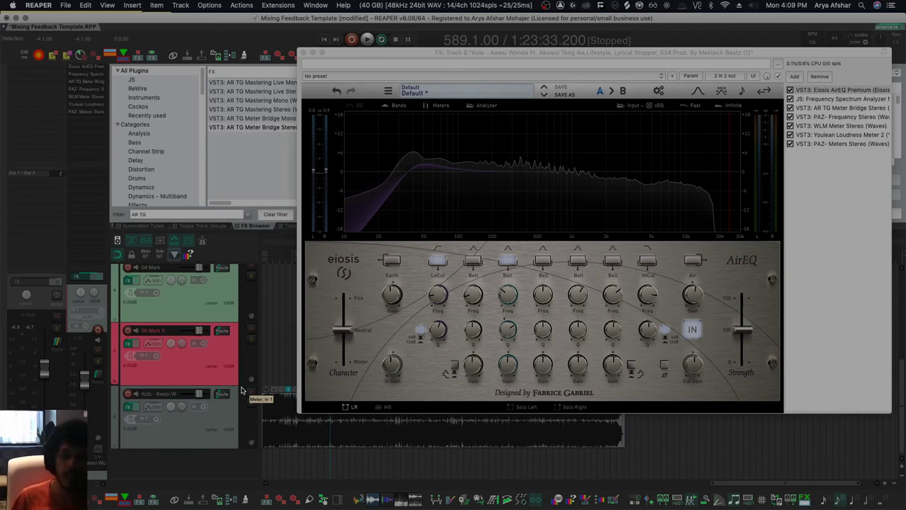
- Place the edit cursor at bar 607 and reopen the Kolo track's FX chain with WLM Meter Stereo shown
left_click(386, 467)
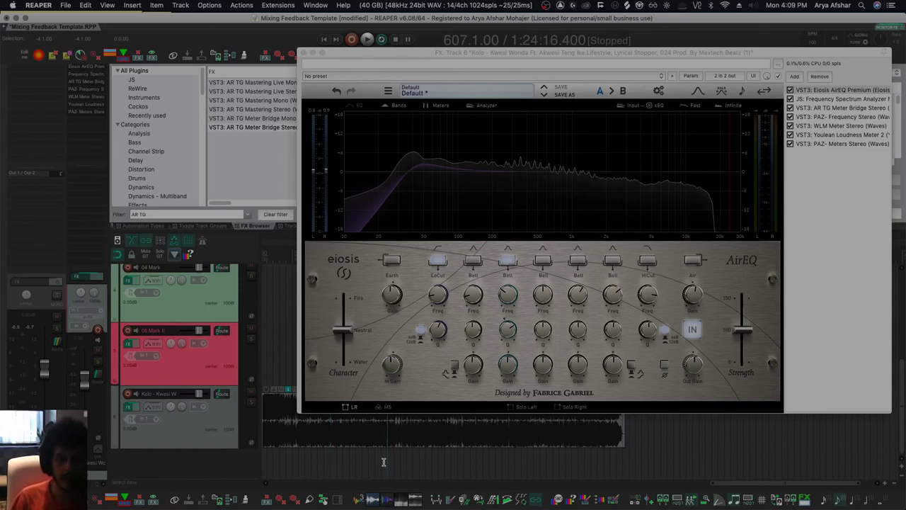
key("Escape")
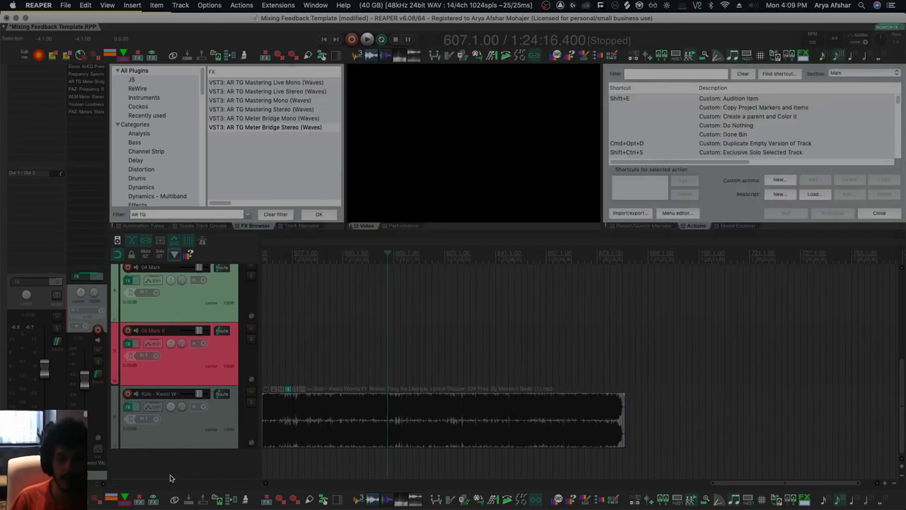
left_click(129, 409)
left_click(850, 125)
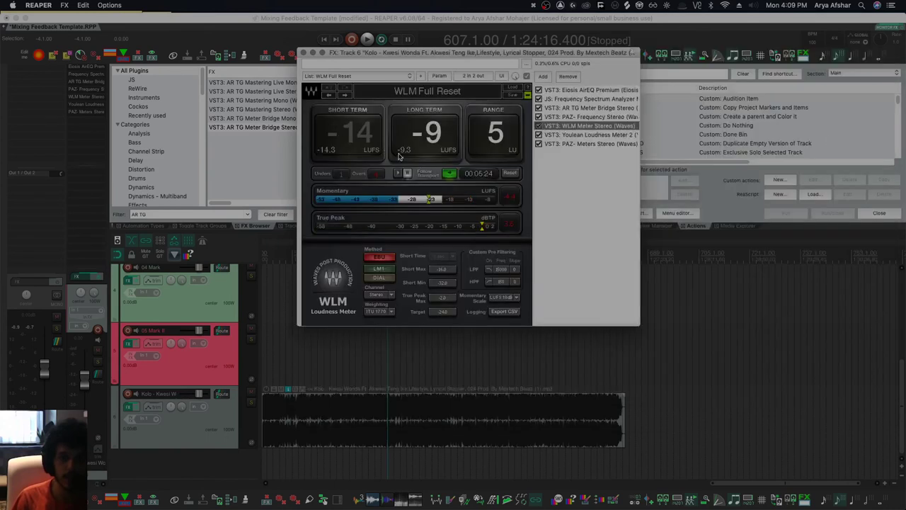
- Check the Kolo track's frequency and loudness readings in PAZ Frequency, WLM Meter and Youlean Loudness Meter 2
left_click(580, 117)
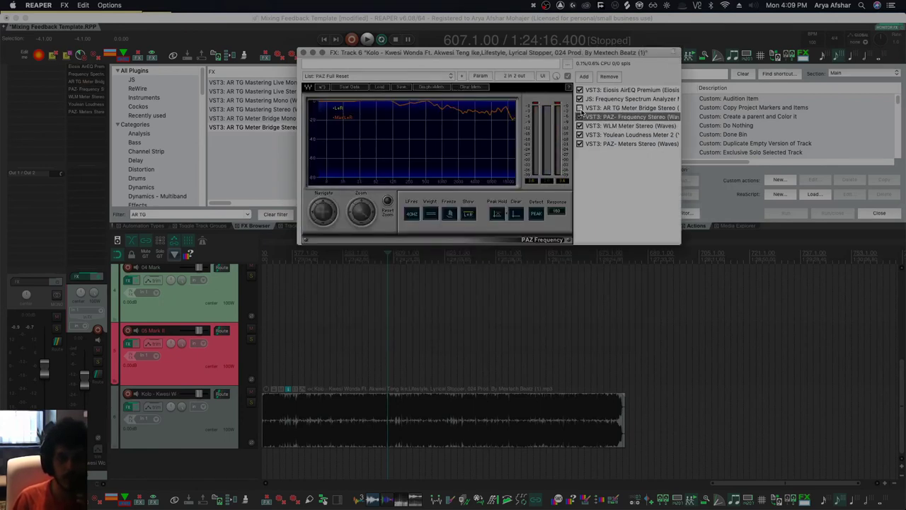
left_click(587, 125)
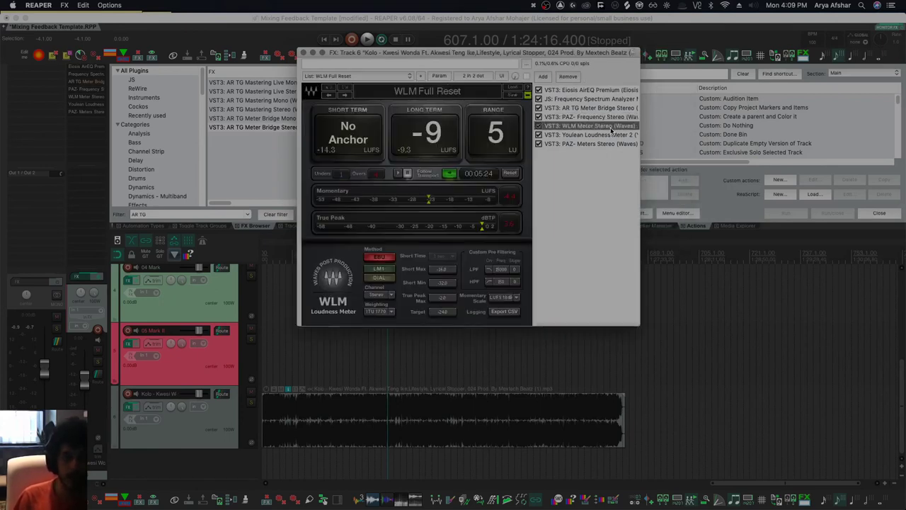
left_click(589, 135)
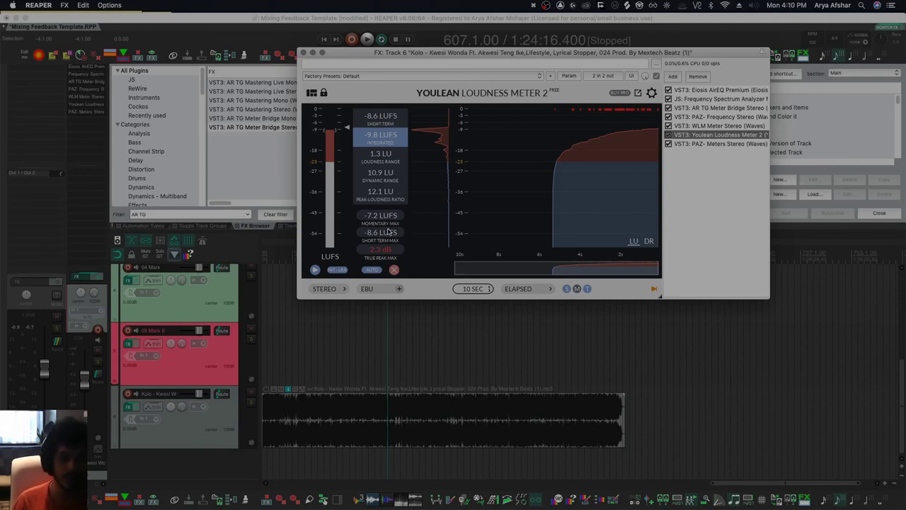
- Switch to Chrome, open the Loudness Penalty Analyzer site and analyze the Kolo MP3 file there
mouse_move(401, 507)
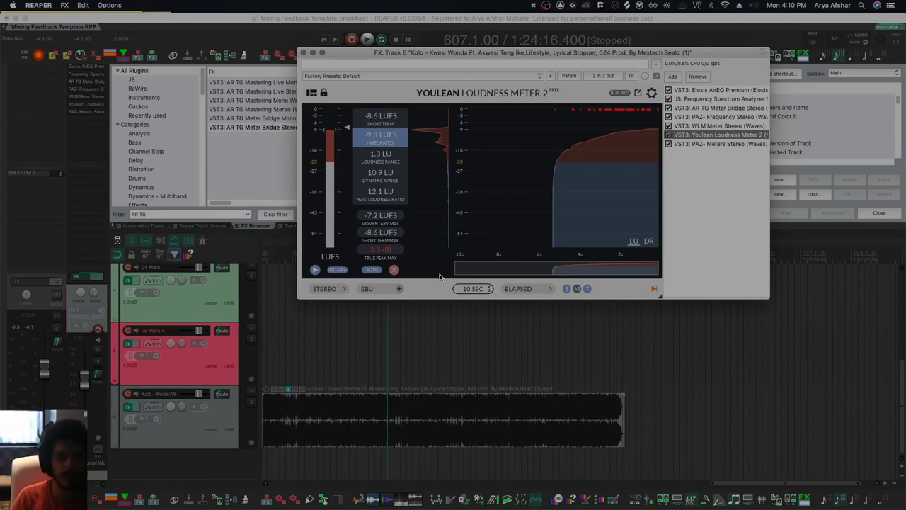
key("super+Tab")
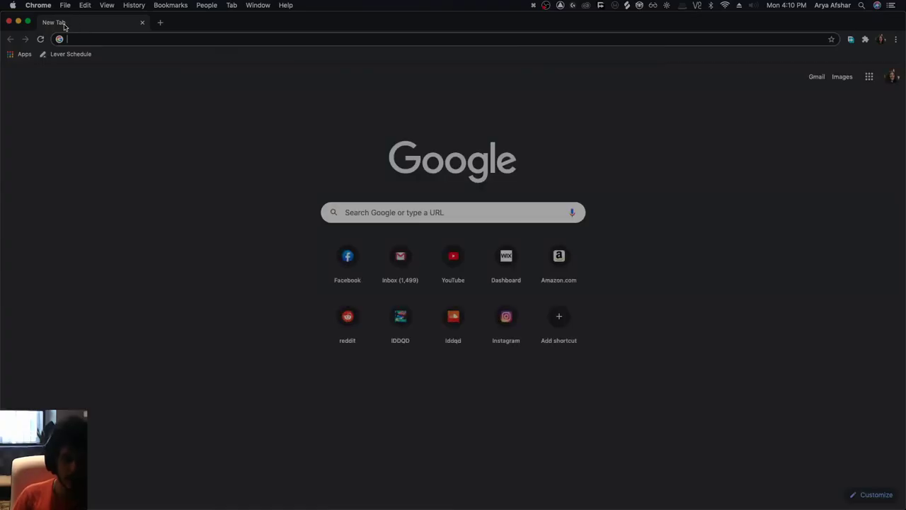
type("loudness p")
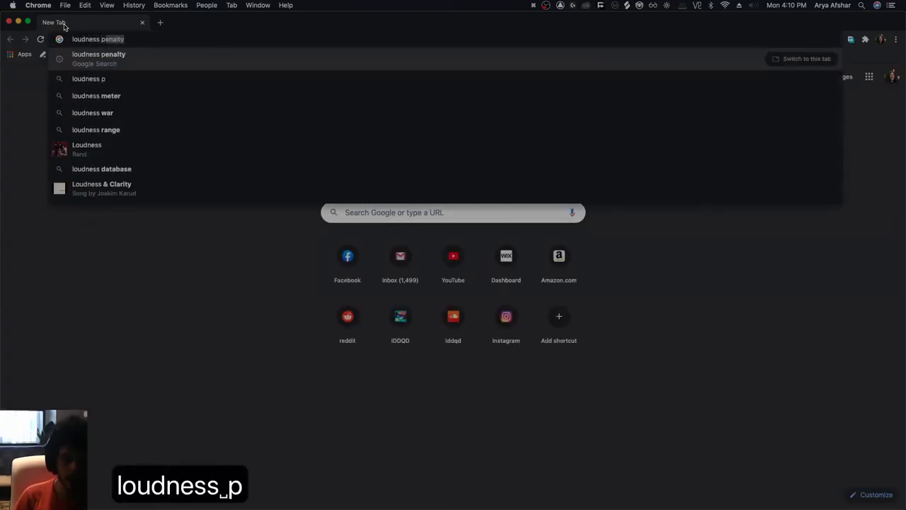
type("enalt")
key("Return")
left_click(190, 162)
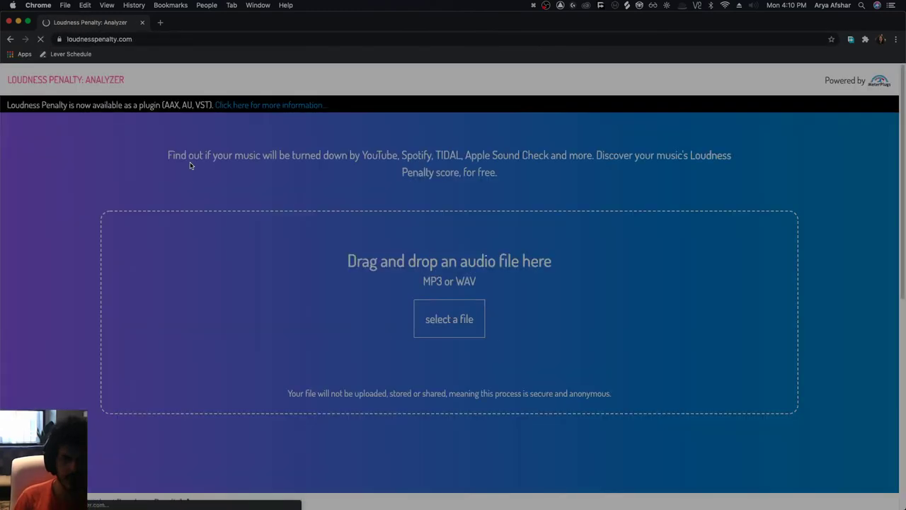
left_click(430, 318)
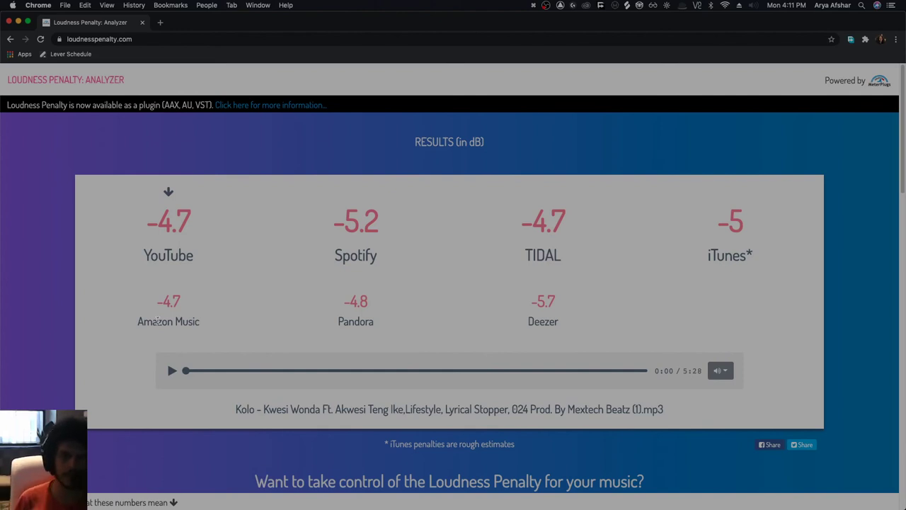
- Return to REAPER and play the Kolo item with the AR TG Meter Bridge shown to examine its peaks and dynamics
left_click(18, 22)
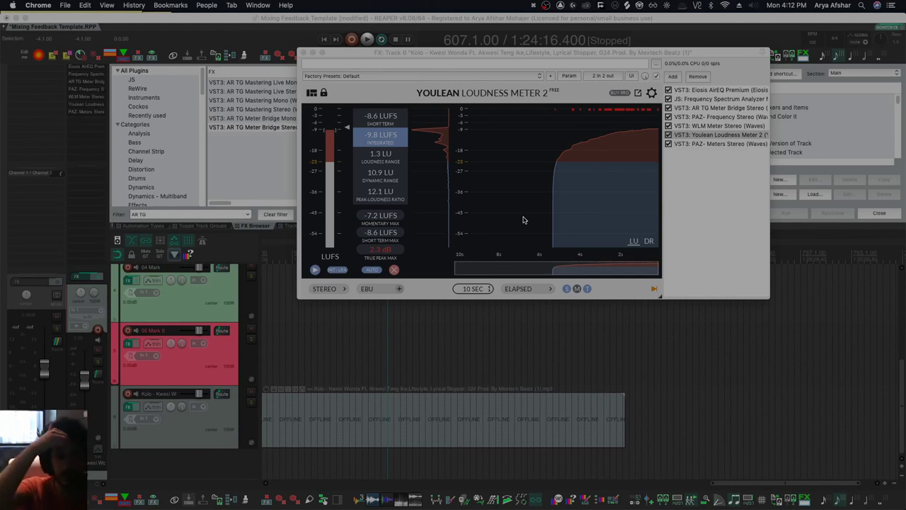
left_click(708, 99)
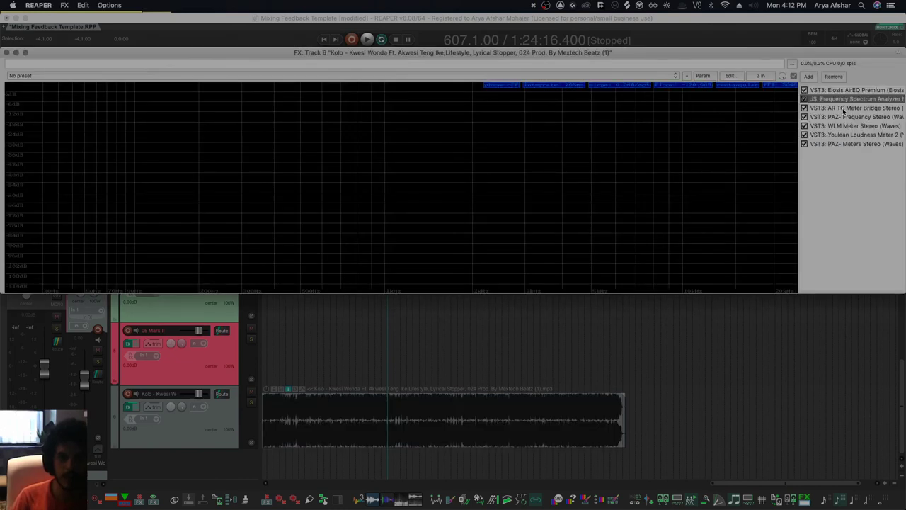
left_click(844, 108)
left_click(322, 363)
key("space")
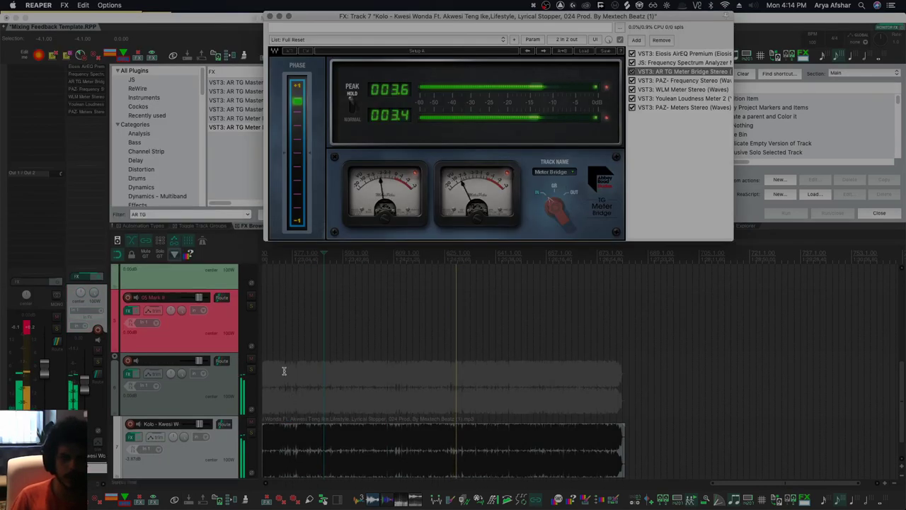
- Mute the track directly above the lower Kolo track during playback, and undo the mute
left_click(284, 371)
key("Delete")
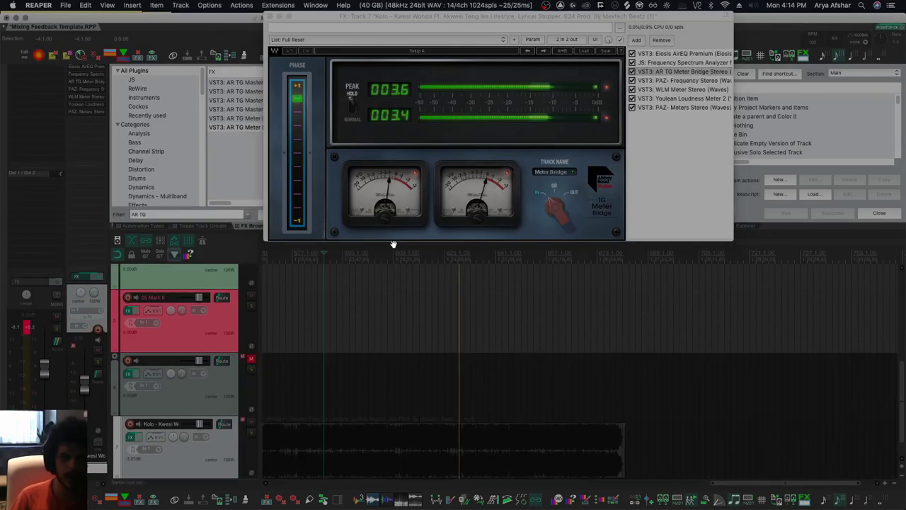
left_click(256, 362)
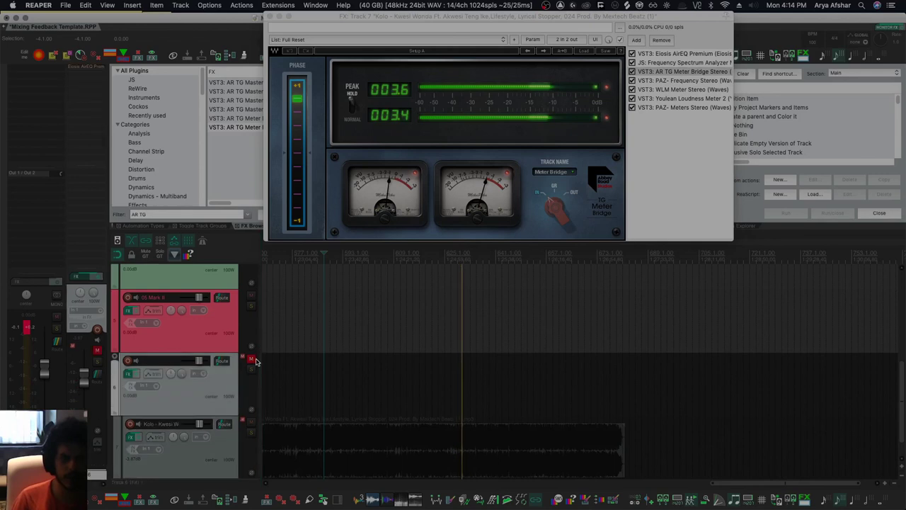
key("super+z")
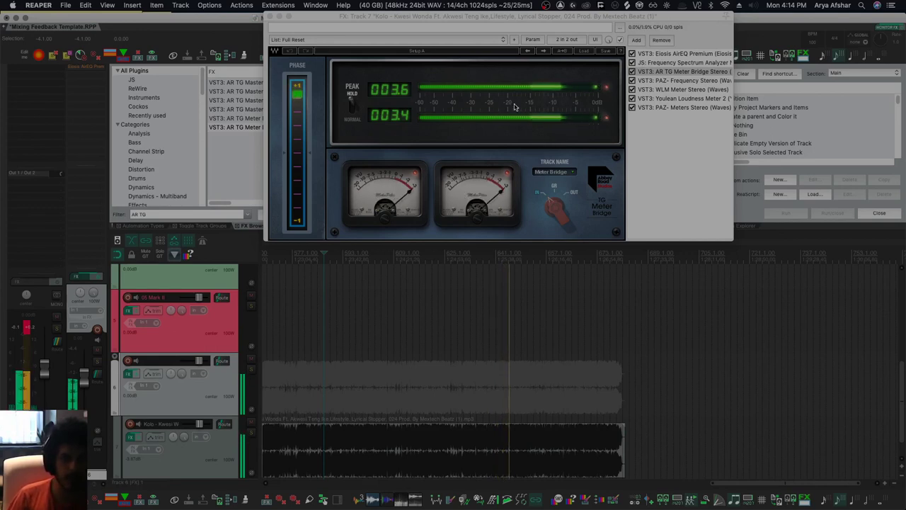
- Watch AirEQ's spectrum on the lower Kolo track during playback, reset the master peak readout and stop playback
left_click(680, 53)
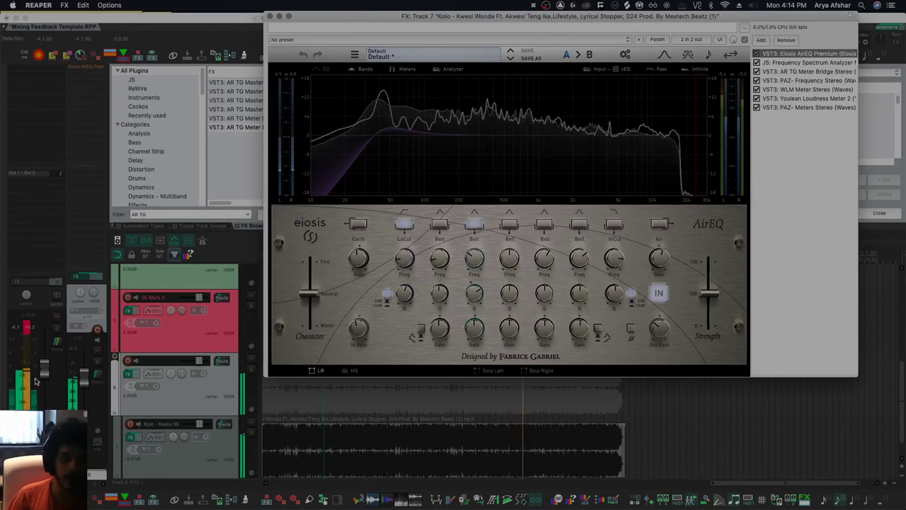
left_click(23, 330)
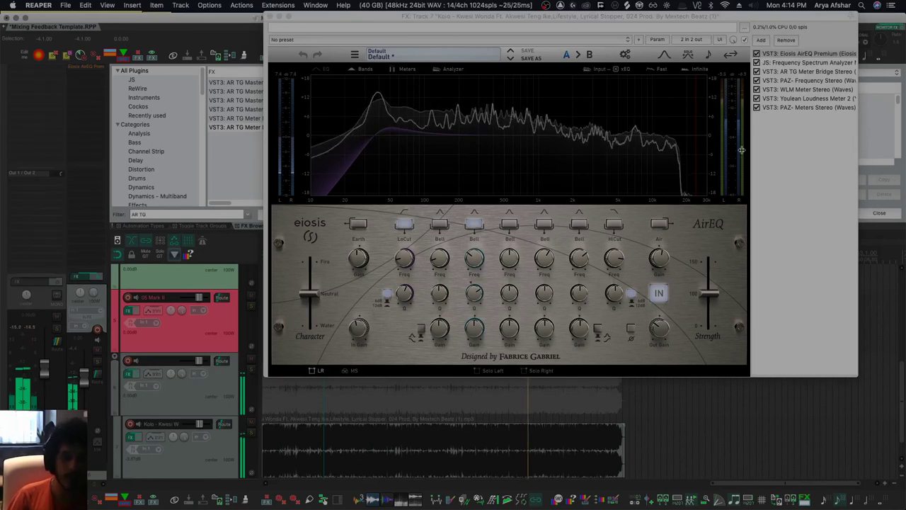
left_click(640, 420)
key("space")
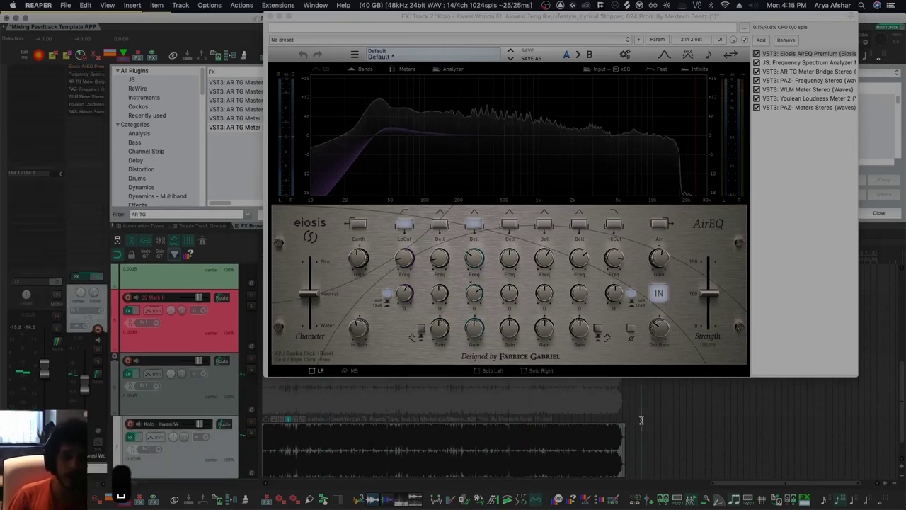